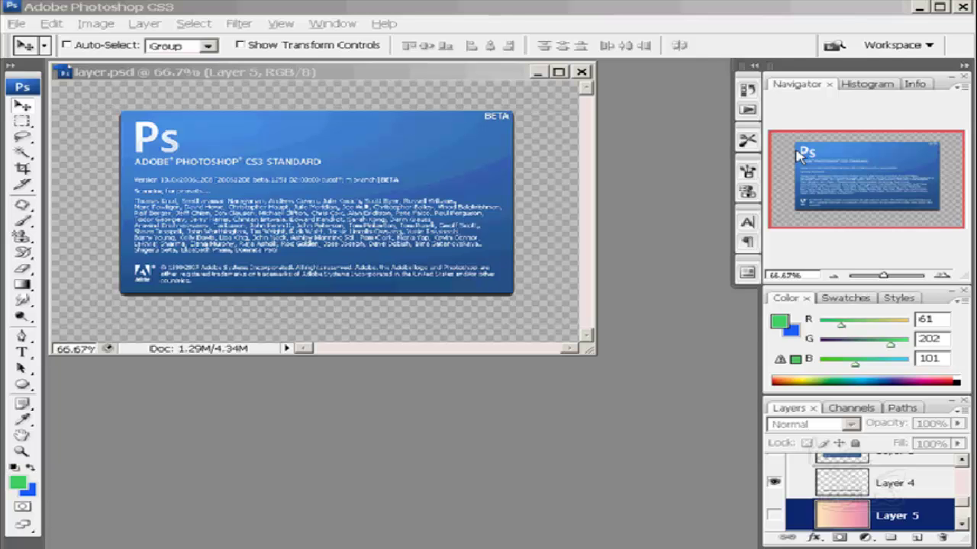
Step: Close the document and float the Layers and History panels together, out of the dock
{"action": "left_click", "coordinate": [582, 72]}
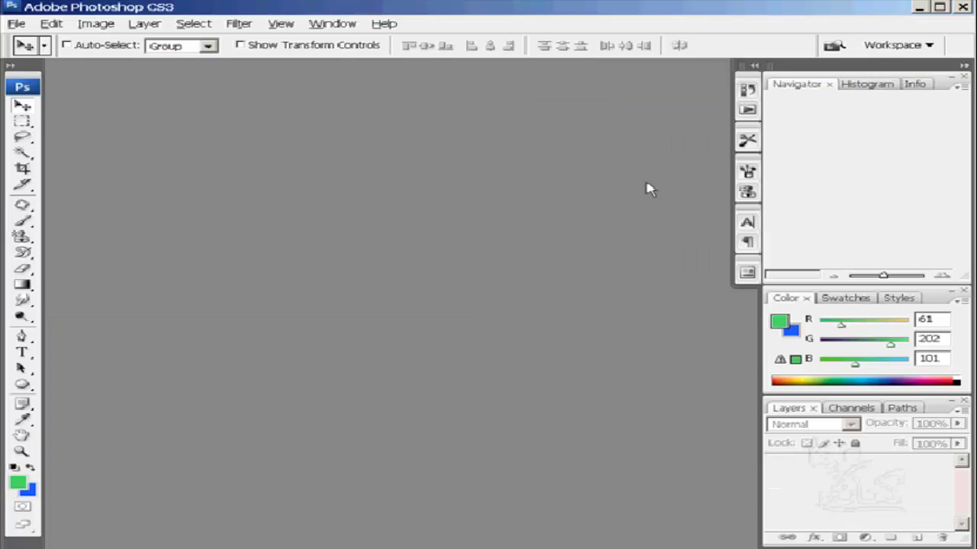
{"action": "left_click_drag", "start_coordinate": [786, 408], "coordinate": [155, 201]}
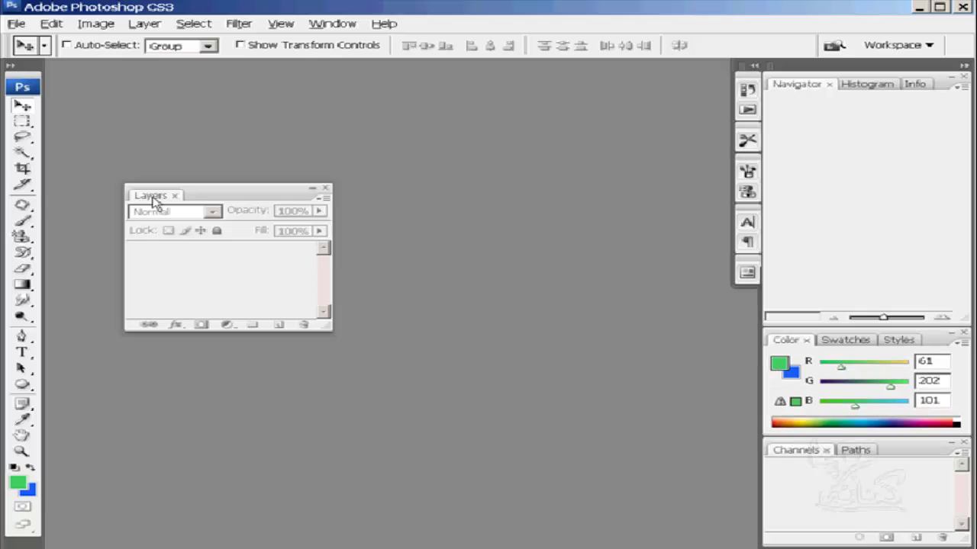
{"action": "mouse_move", "coordinate": [749, 97]}
{"action": "left_mouse_down"}
{"action": "mouse_move", "coordinate": [391, 105]}
{"action": "mouse_move", "coordinate": [214, 197]}
{"action": "left_mouse_up"}
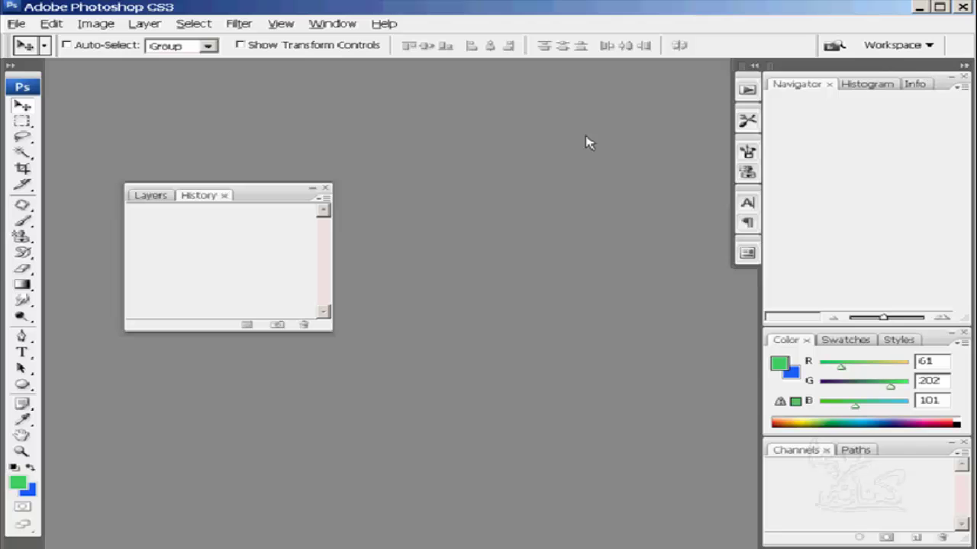
Step: Hide all panels with Tab, then restore only the Tools panel and the Layers–History group
{"action": "key", "text": "Tab"}
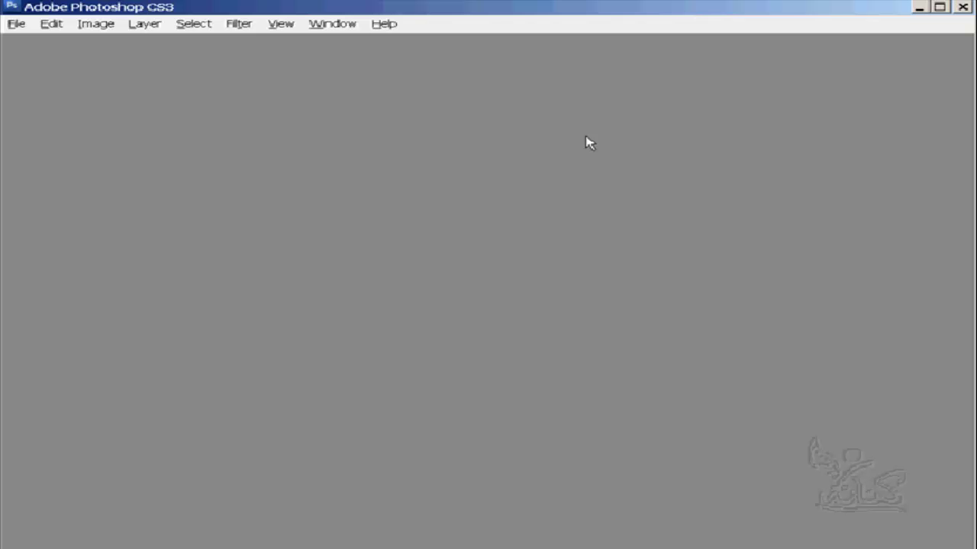
{"action": "left_click", "coordinate": [332, 31]}
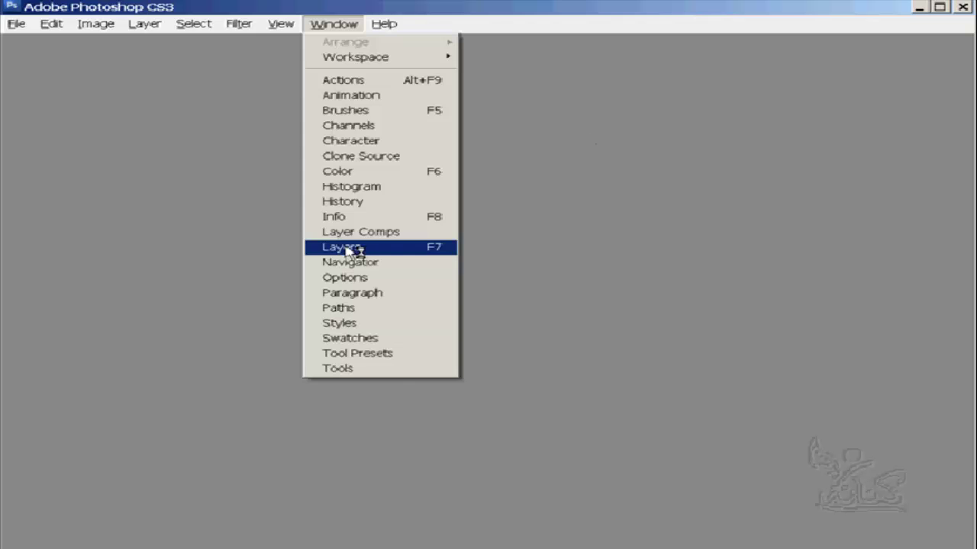
{"action": "left_click", "coordinate": [405, 372]}
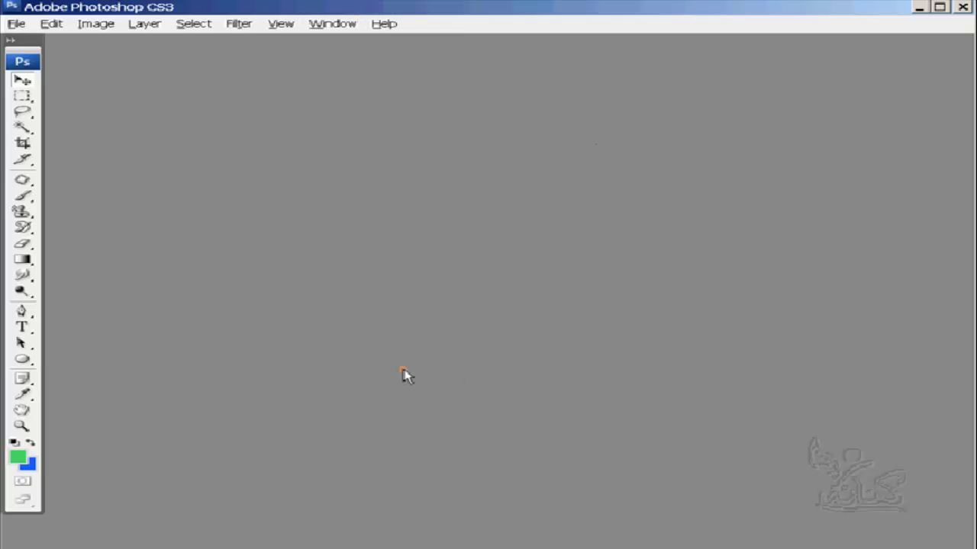
{"action": "left_click", "coordinate": [351, 25]}
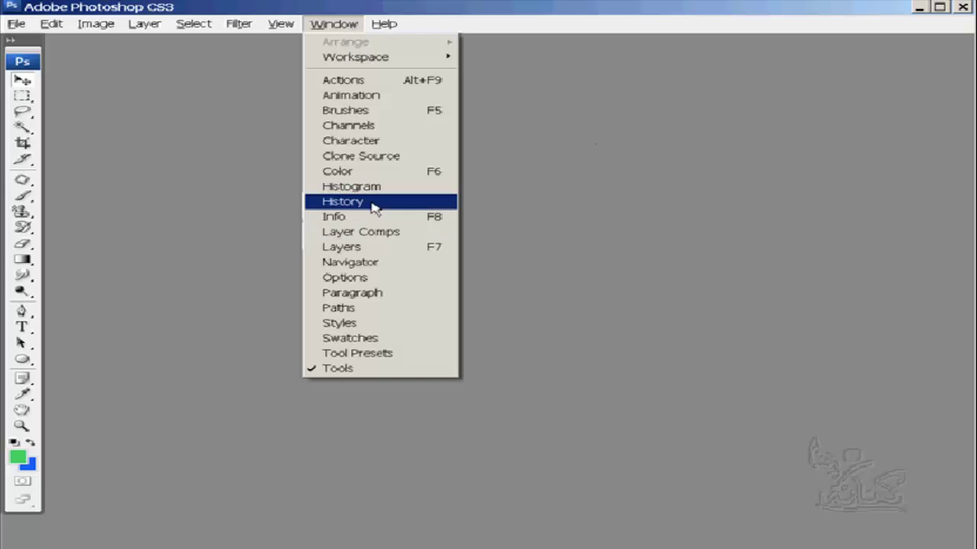
{"action": "left_click", "coordinate": [389, 202]}
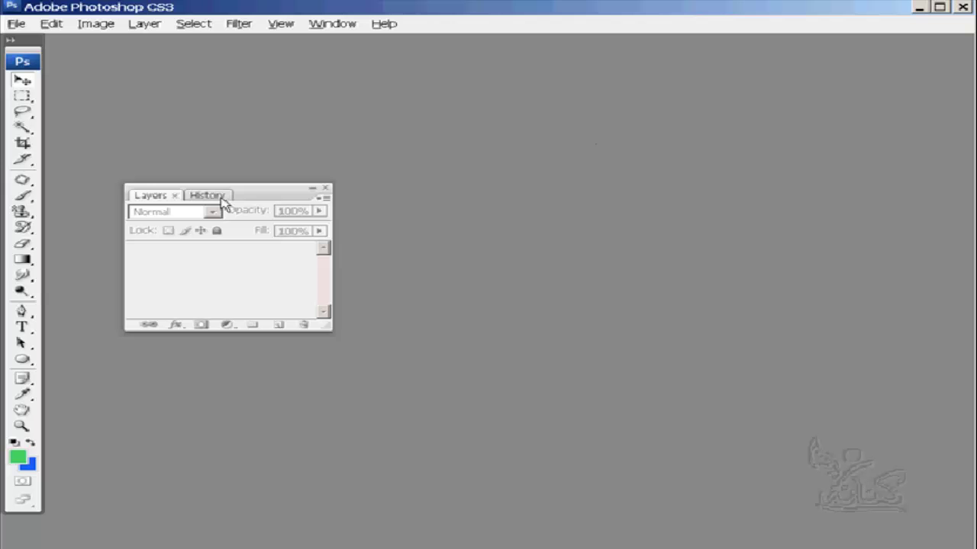
{"action": "left_click", "coordinate": [328, 26]}
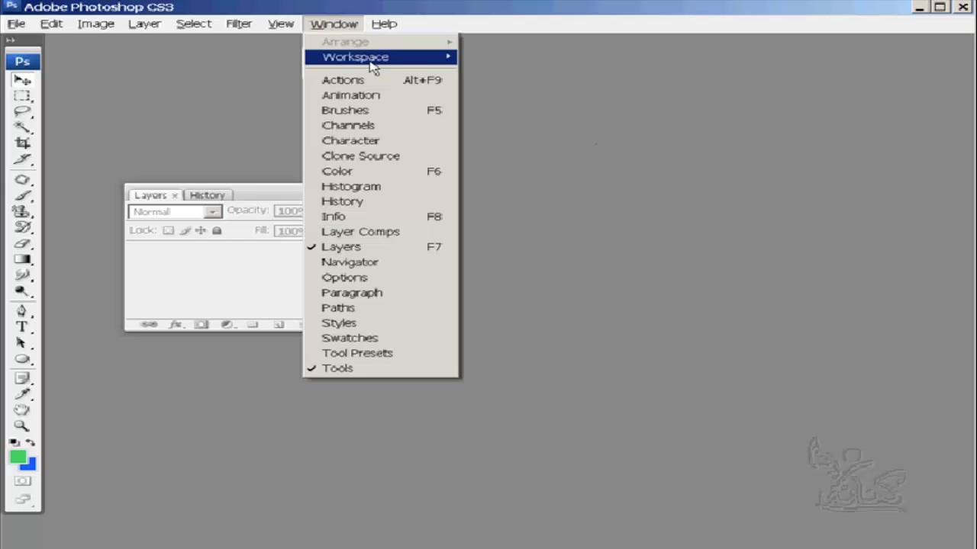
Step: Save the panel layout as workspace 'layer_intro2' and move the Layers–History group top-left
{"action": "mouse_move", "coordinate": [382, 57]}
{"action": "left_click", "coordinate": [523, 58]}
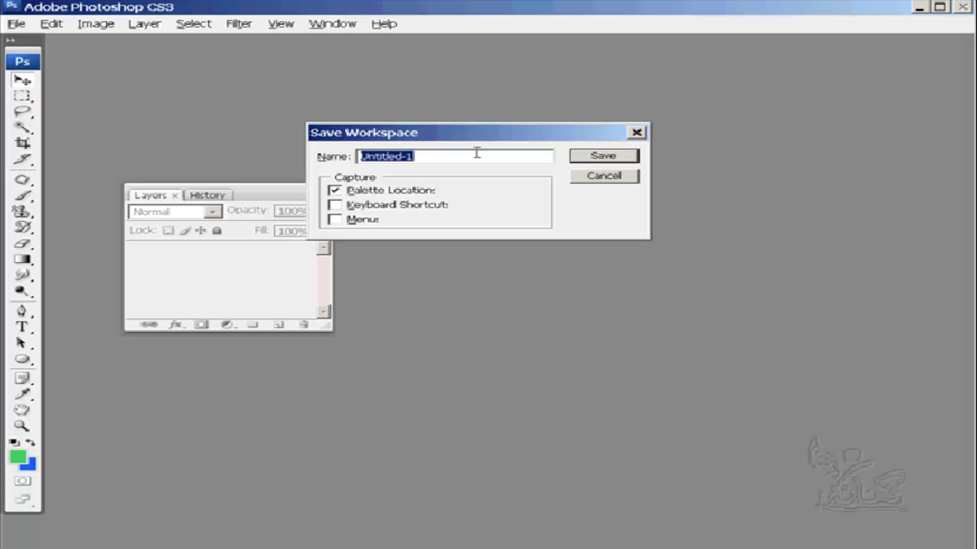
{"action": "type", "text": "layer_intro2"}
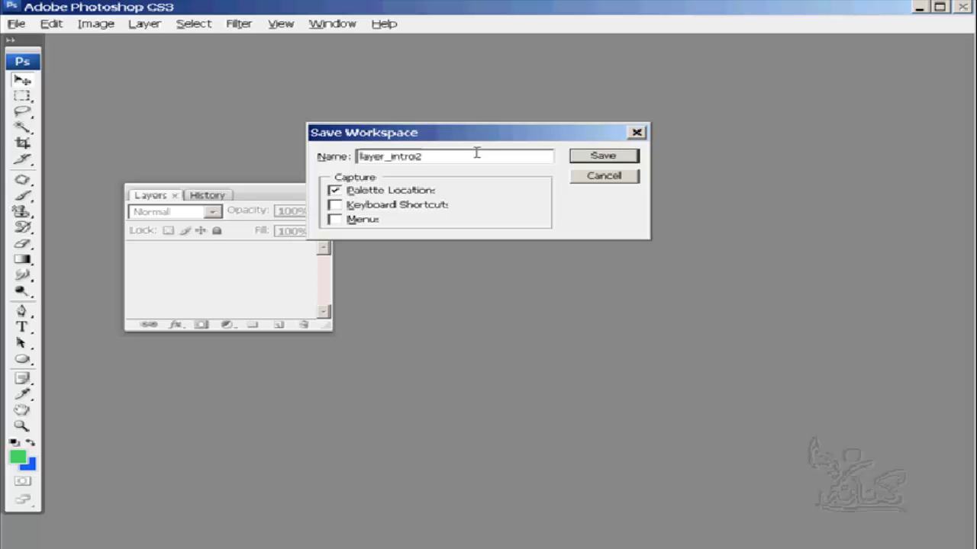
{"action": "left_click", "coordinate": [607, 158]}
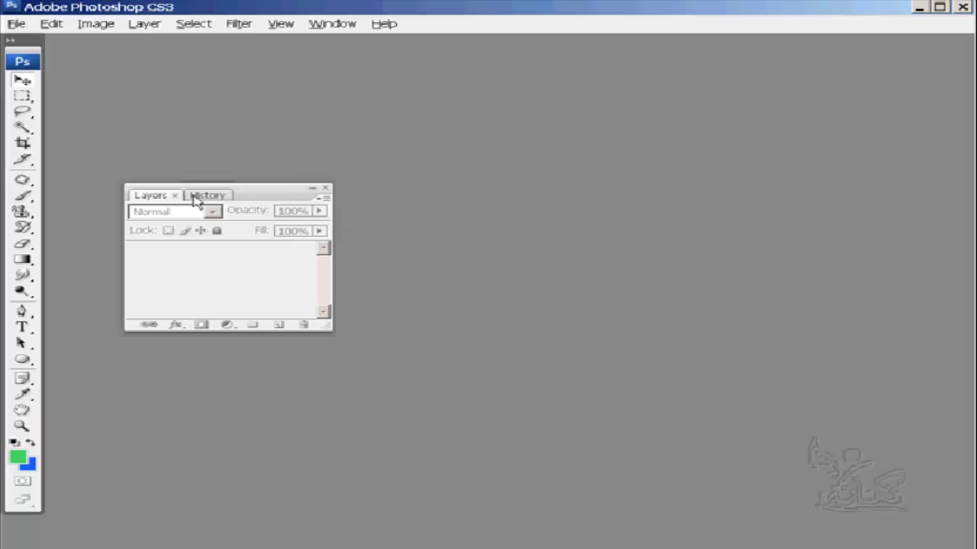
{"action": "mouse_move", "coordinate": [194, 198]}
{"action": "left_mouse_down"}
{"action": "mouse_move", "coordinate": [226, 103]}
{"action": "mouse_move", "coordinate": [190, 57]}
{"action": "left_mouse_up"}
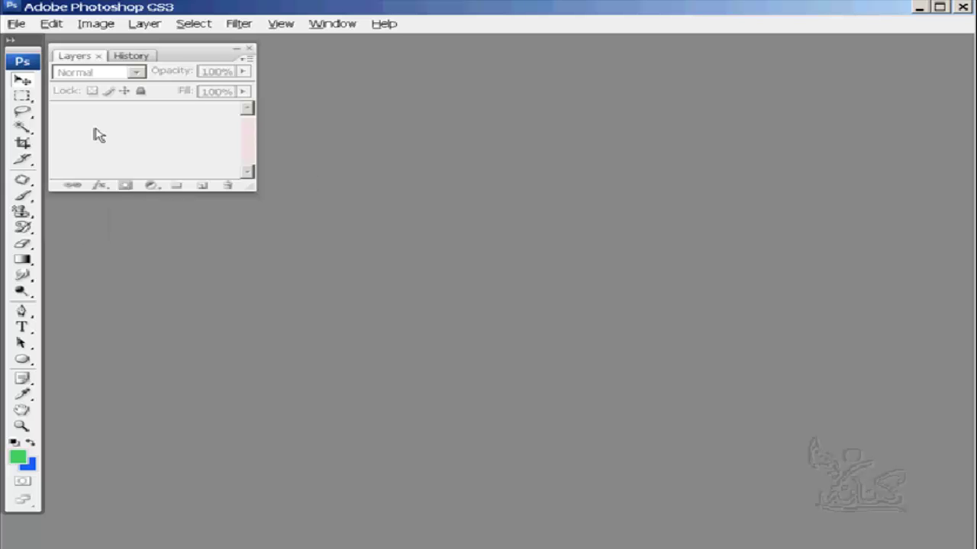
Step: Create a new white 7 × 5 inch, 72 ppi document named 'layer_intro2'
{"action": "left_click", "coordinate": [19, 25]}
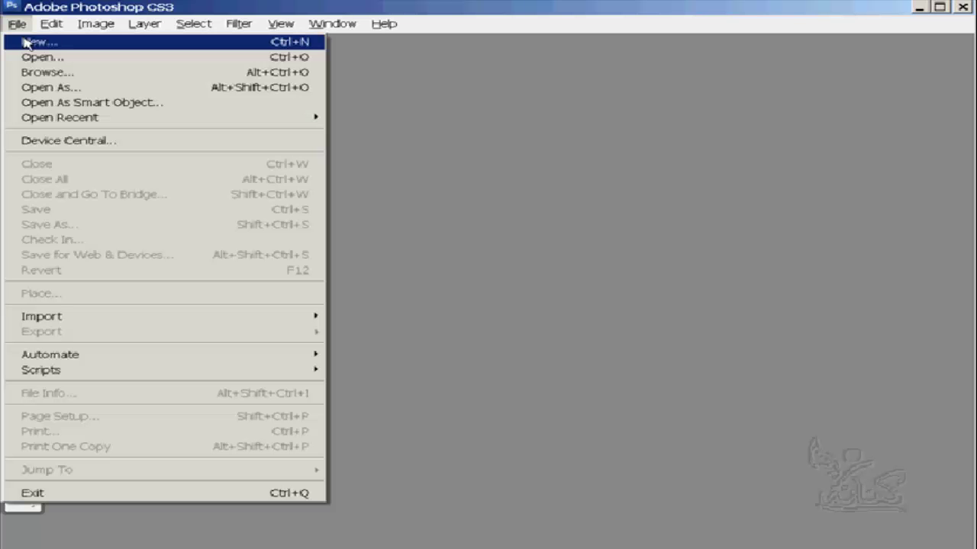
{"action": "left_click", "coordinate": [26, 43]}
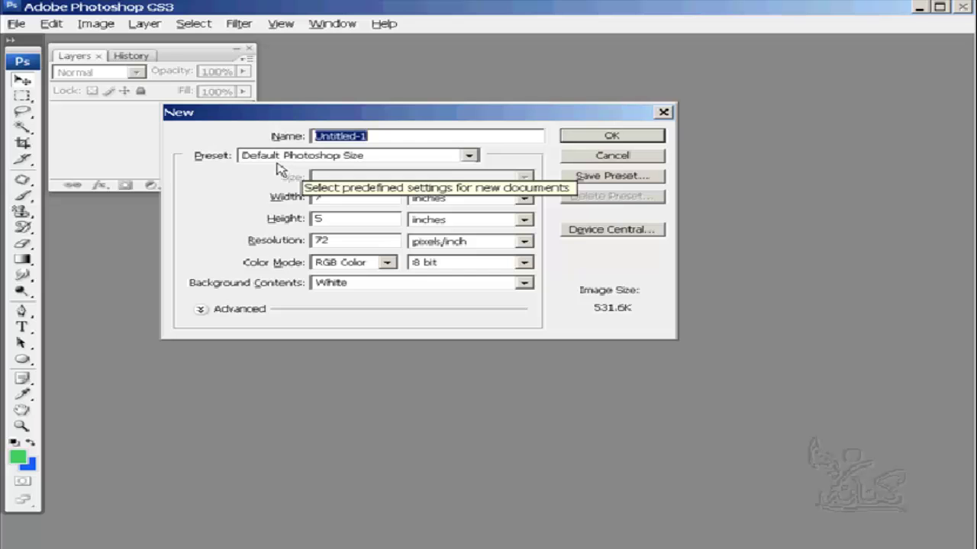
{"action": "left_click_drag", "start_coordinate": [367, 136], "coordinate": [313, 136]}
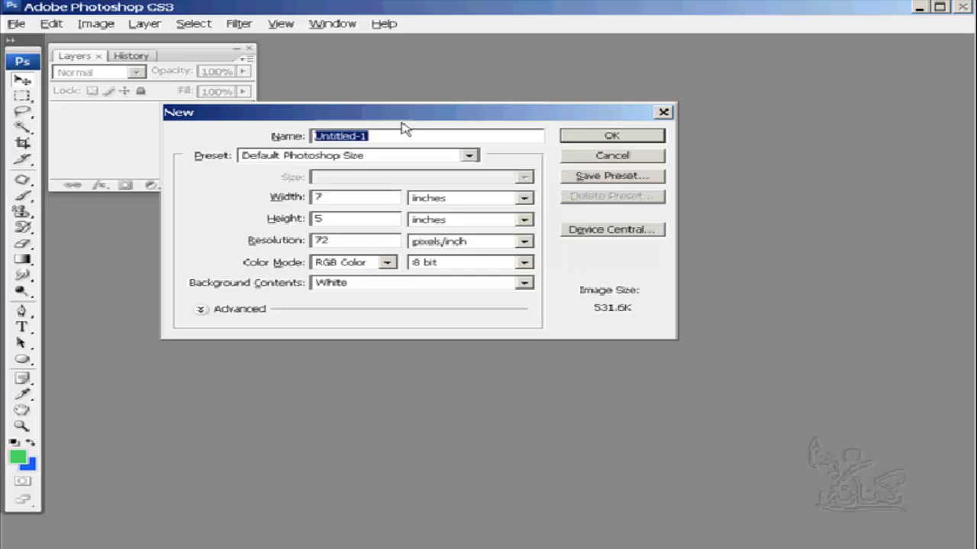
{"action": "type", "text": "layer_intro2"}
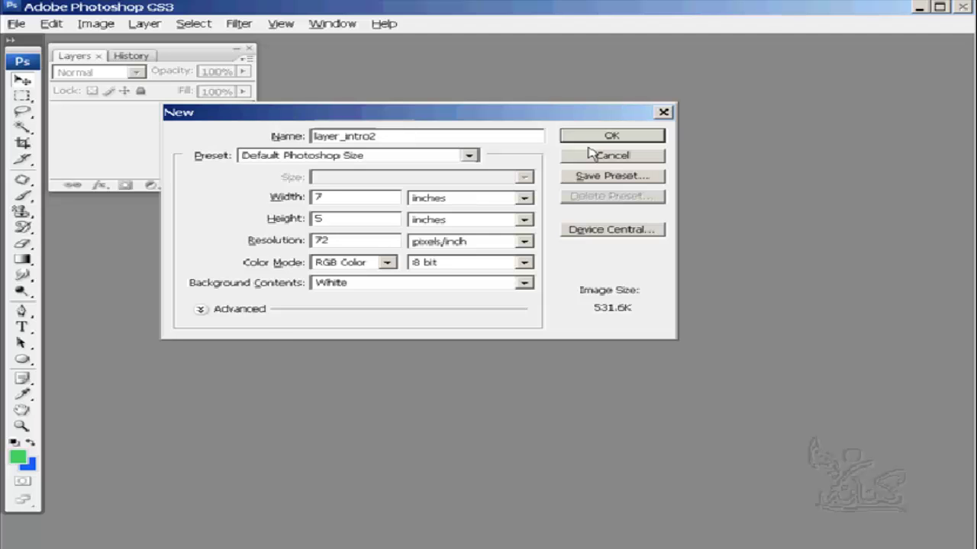
{"action": "left_click", "coordinate": [610, 136]}
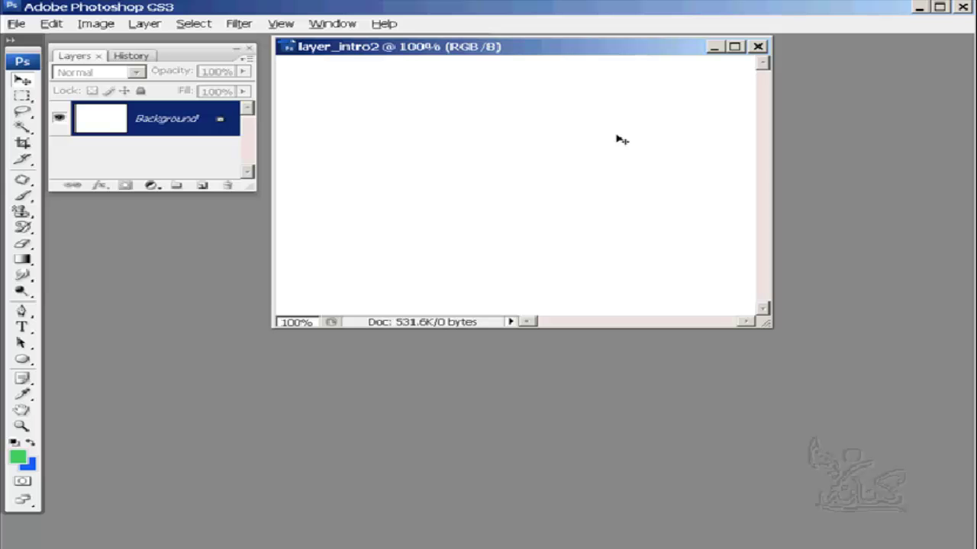
Step: Enlarge the document window and Layers panel, then inspect the Background layer's context options
{"action": "left_click_drag", "start_coordinate": [766, 324], "coordinate": [900, 430]}
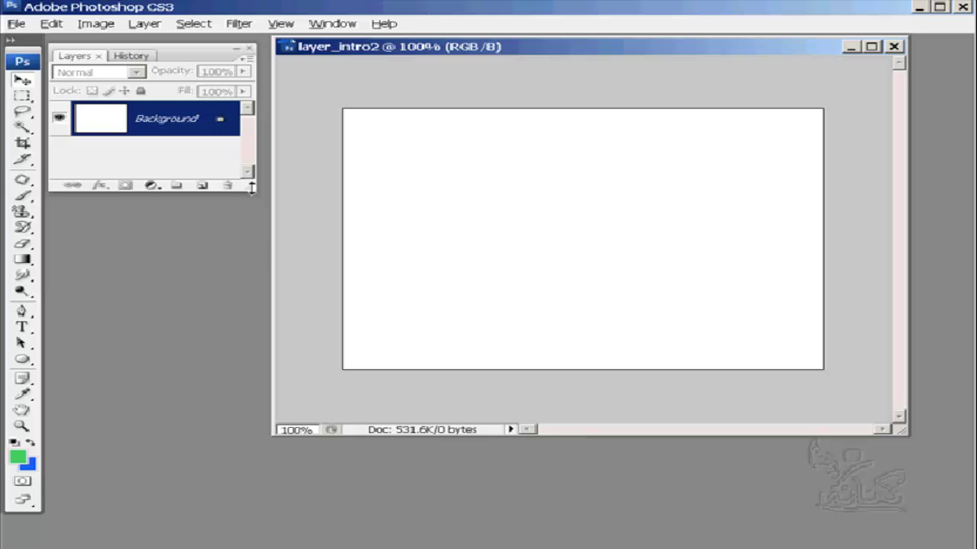
{"action": "left_click_drag", "start_coordinate": [252, 188], "coordinate": [254, 427]}
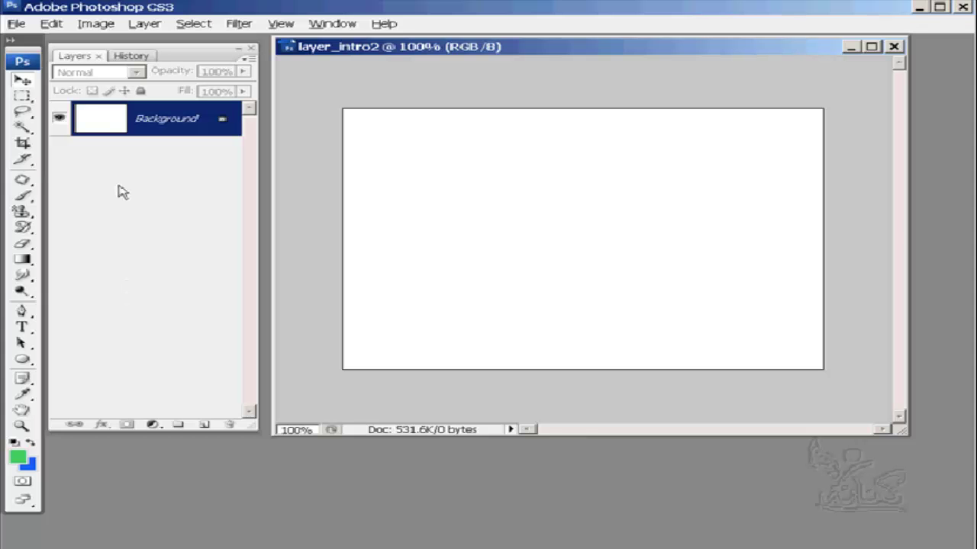
{"action": "right_click", "coordinate": [95, 119]}
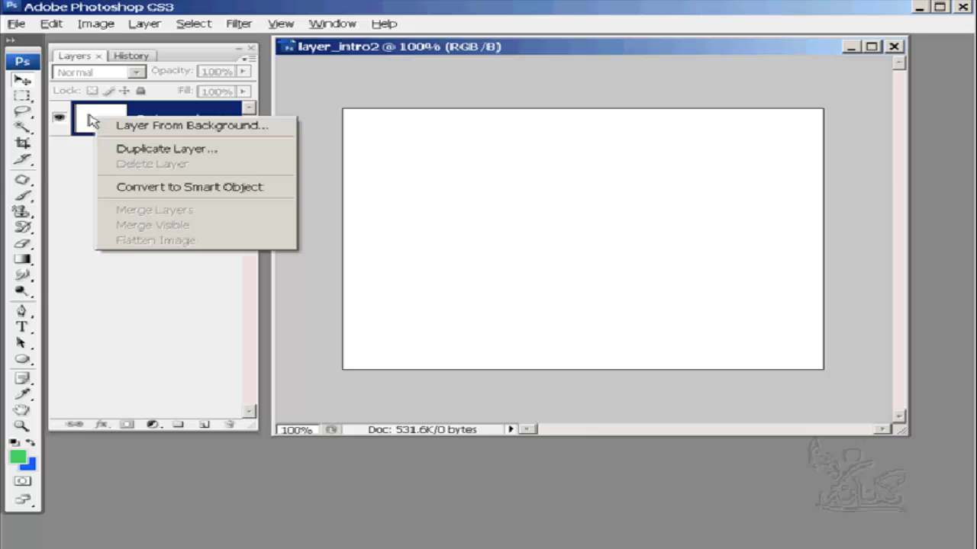
{"action": "left_click", "coordinate": [84, 118]}
{"action": "right_click", "coordinate": [85, 118]}
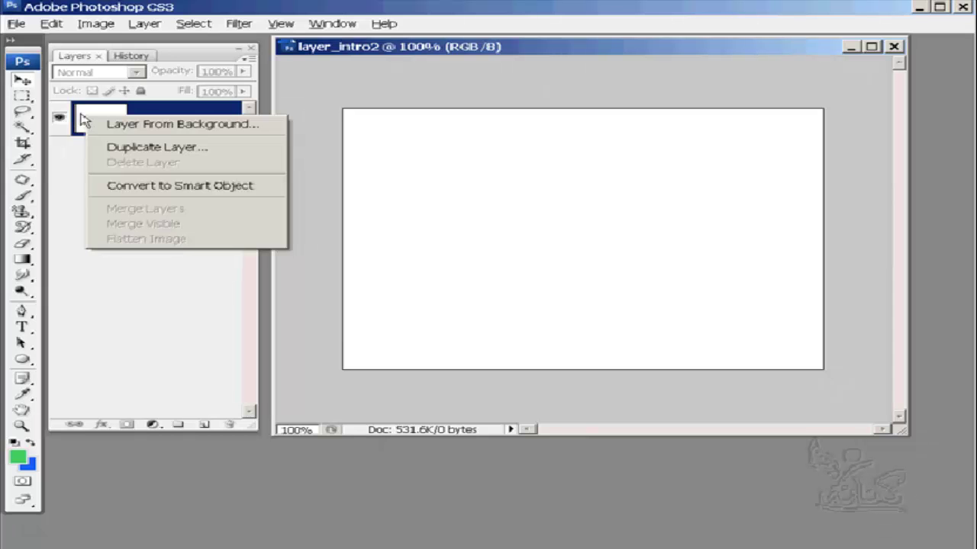
{"action": "left_click", "coordinate": [82, 119]}
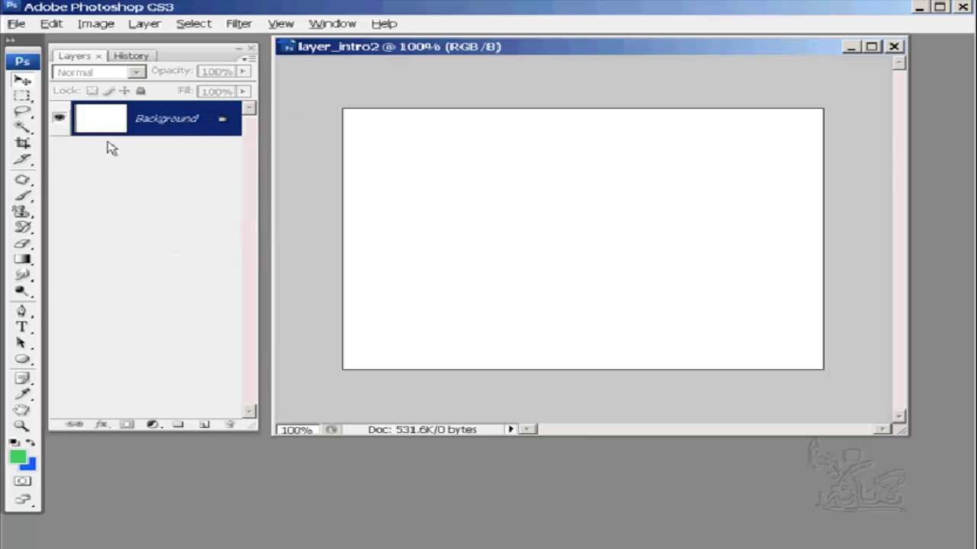
Step: Add empty Layer 1 and set layer thumbnails to small, then to large
{"action": "left_click", "coordinate": [203, 425]}
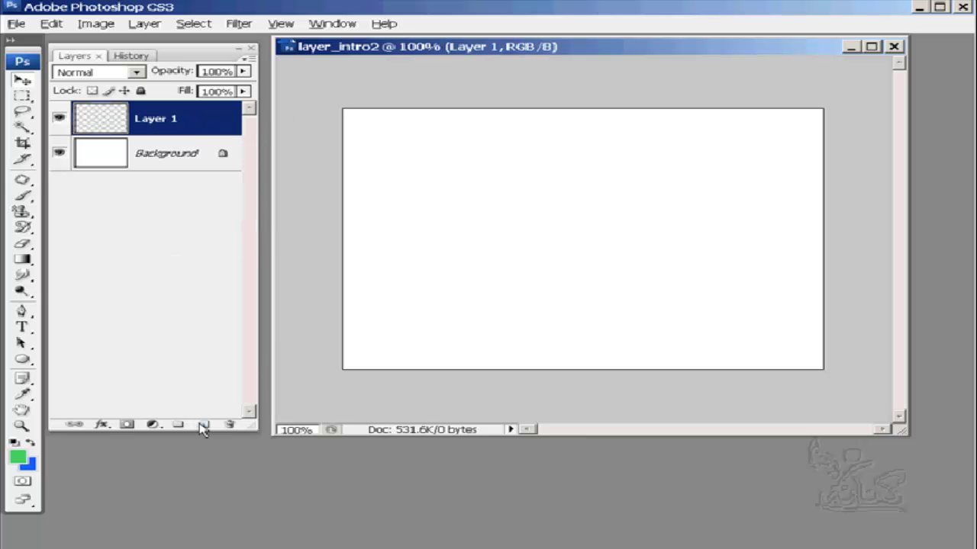
{"action": "right_click", "coordinate": [89, 120]}
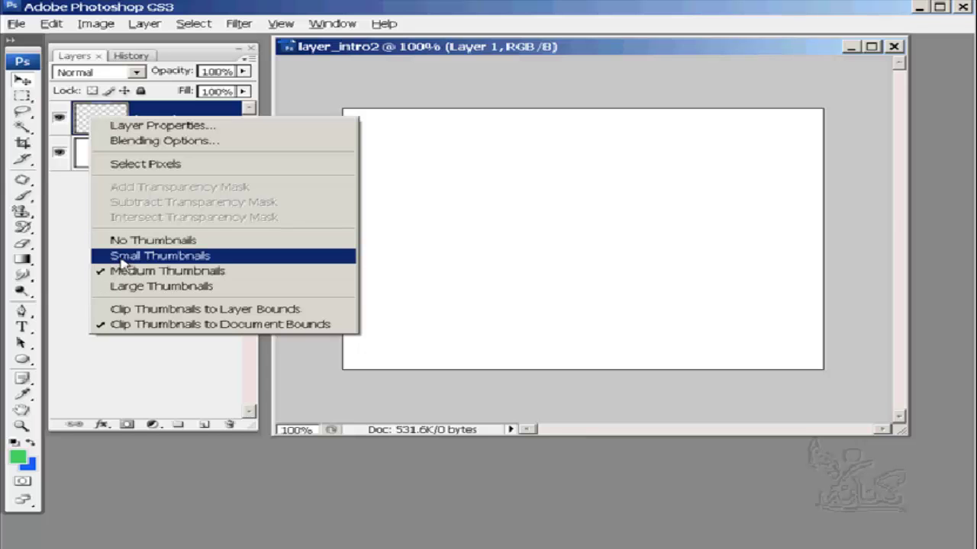
{"action": "left_click", "coordinate": [193, 260]}
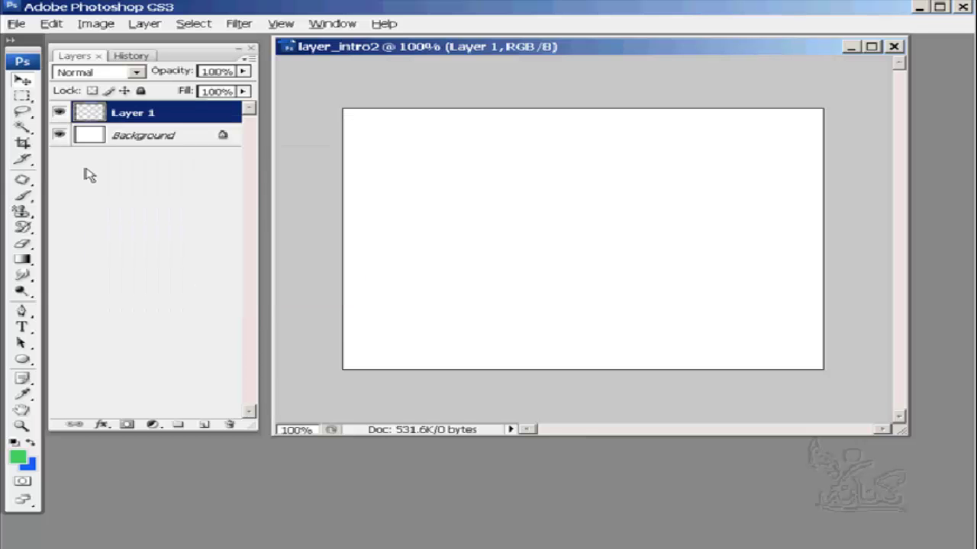
{"action": "right_click", "coordinate": [90, 116]}
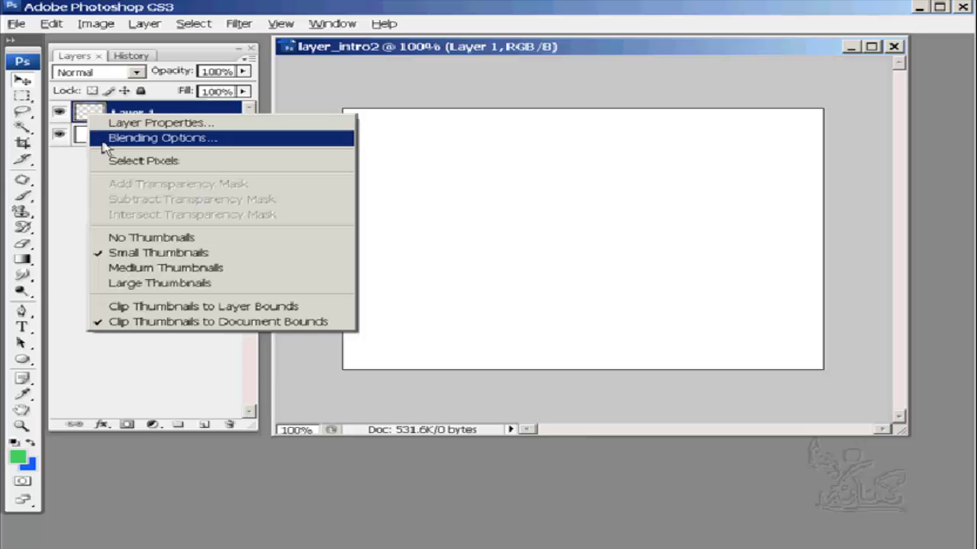
{"action": "left_click", "coordinate": [155, 286]}
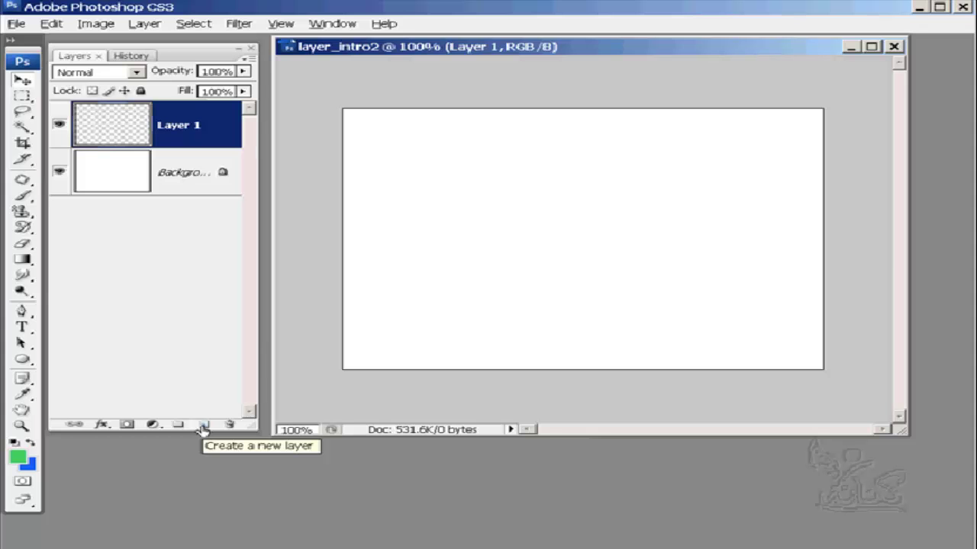
Step: Add empty Layers 2 and 3, then pick the Rectangular Marquee Tool
{"action": "left_click", "coordinate": [203, 425]}
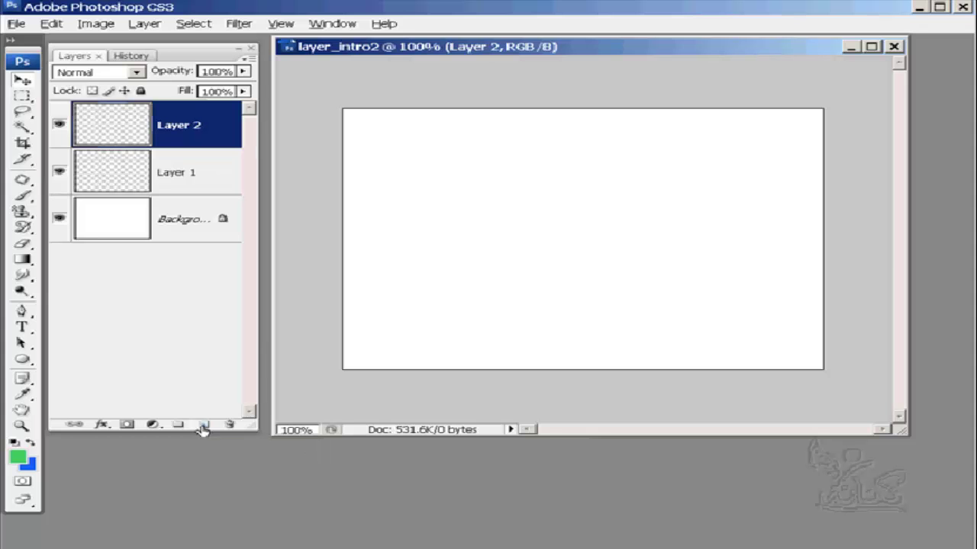
{"action": "left_click", "coordinate": [203, 426]}
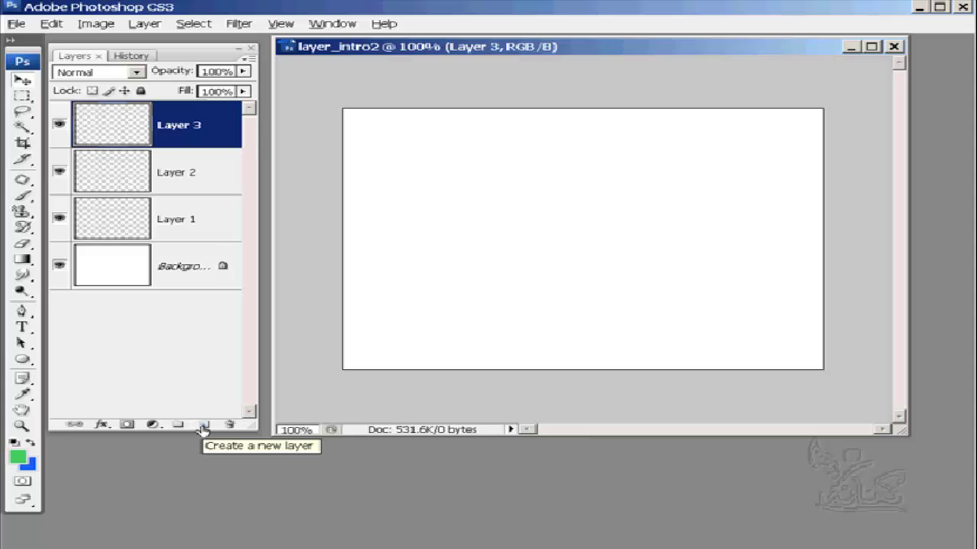
{"action": "left_click", "coordinate": [22, 100]}
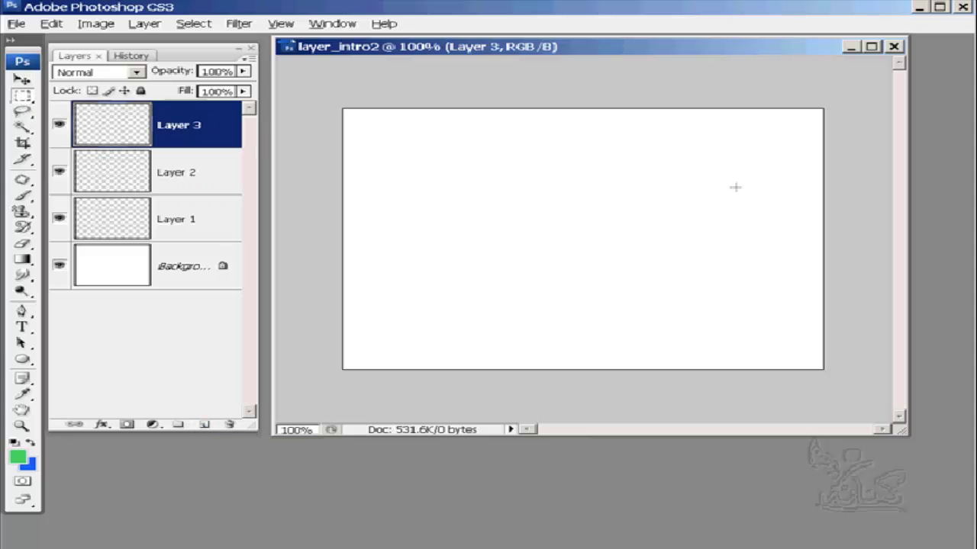
Step: Fill a tall rectangle right of centre with green on Layer 3, then make Layer 2 active
{"action": "mouse_move", "coordinate": [675, 148]}
{"action": "left_mouse_down"}
{"action": "mouse_move", "coordinate": [544, 228]}
{"action": "mouse_move", "coordinate": [481, 292]}
{"action": "mouse_move", "coordinate": [526, 311]}
{"action": "mouse_move", "coordinate": [577, 314]}
{"action": "left_mouse_up"}
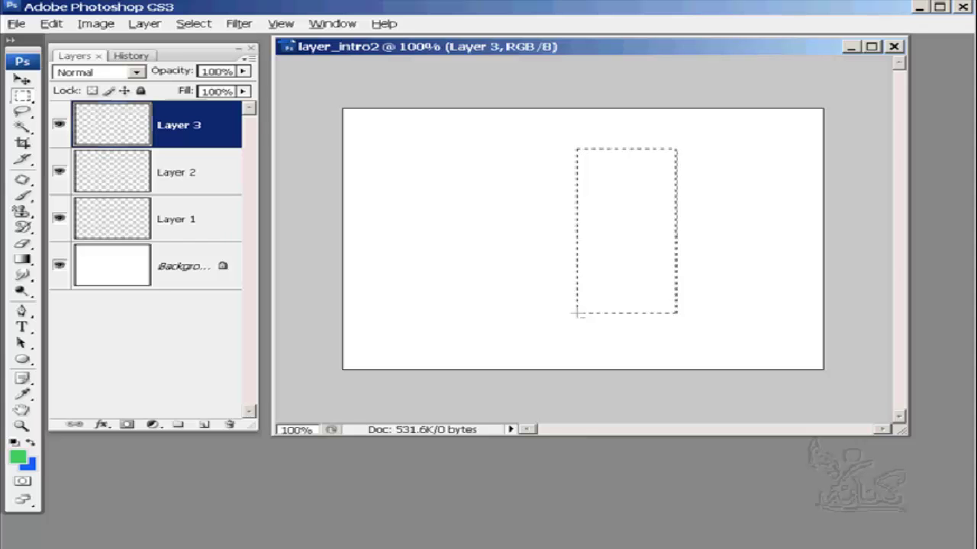
{"action": "key", "text": "alt+BackSpace"}
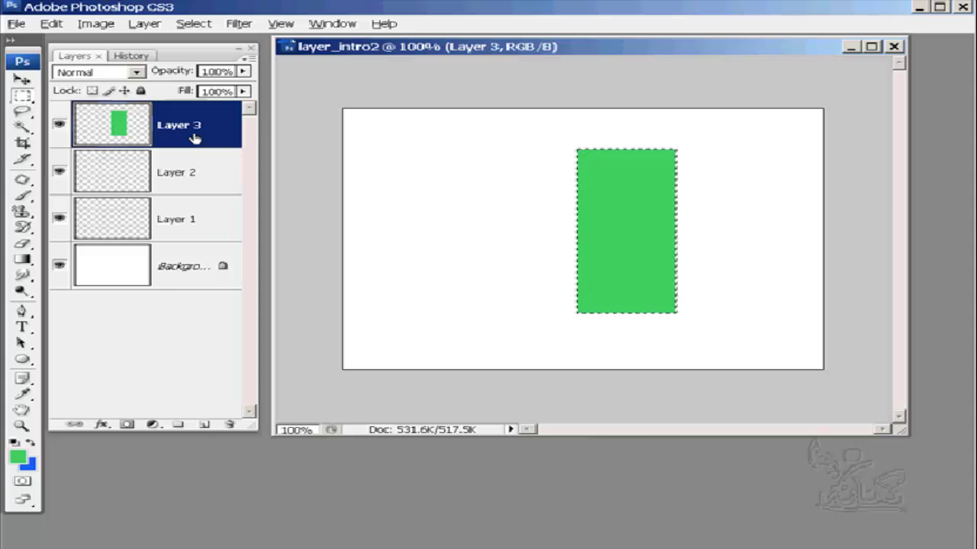
{"action": "left_click", "coordinate": [211, 176]}
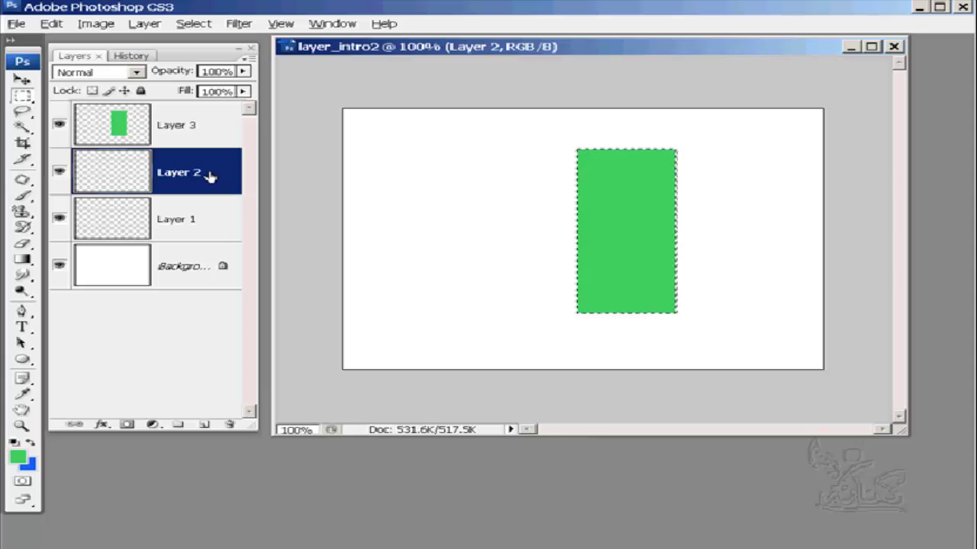
Step: Fill the same selection with blue on Layer 2, then make Layer 1 active
{"action": "key", "text": "ctrl+BackSpace"}
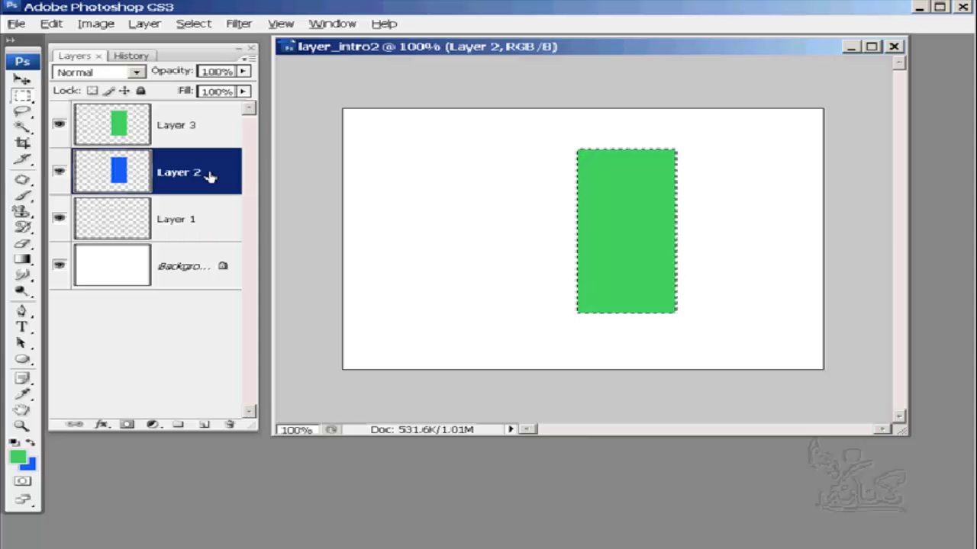
{"action": "left_click", "coordinate": [206, 223]}
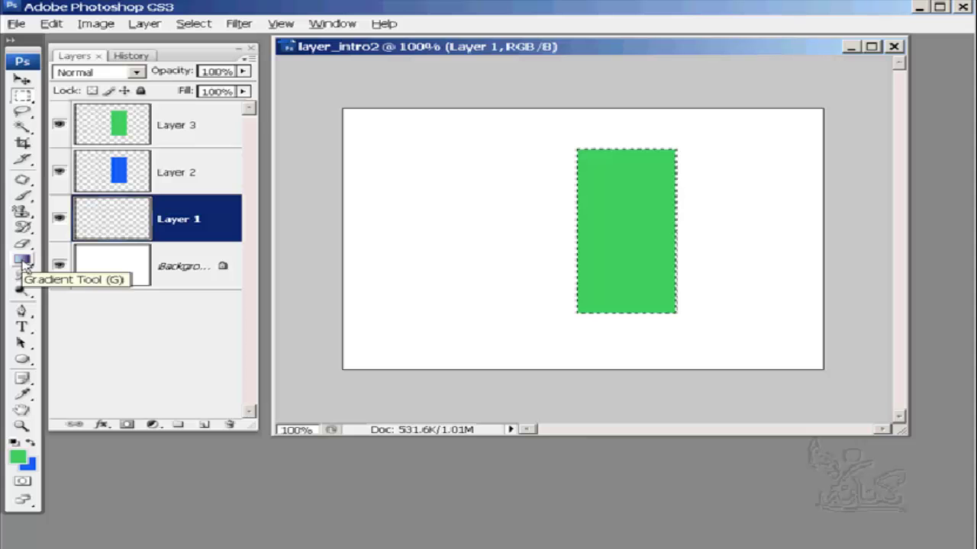
Step: Fill the selection on Layer 1 with a top-to-bottom gradient, then deselect
{"action": "left_click", "coordinate": [22, 261]}
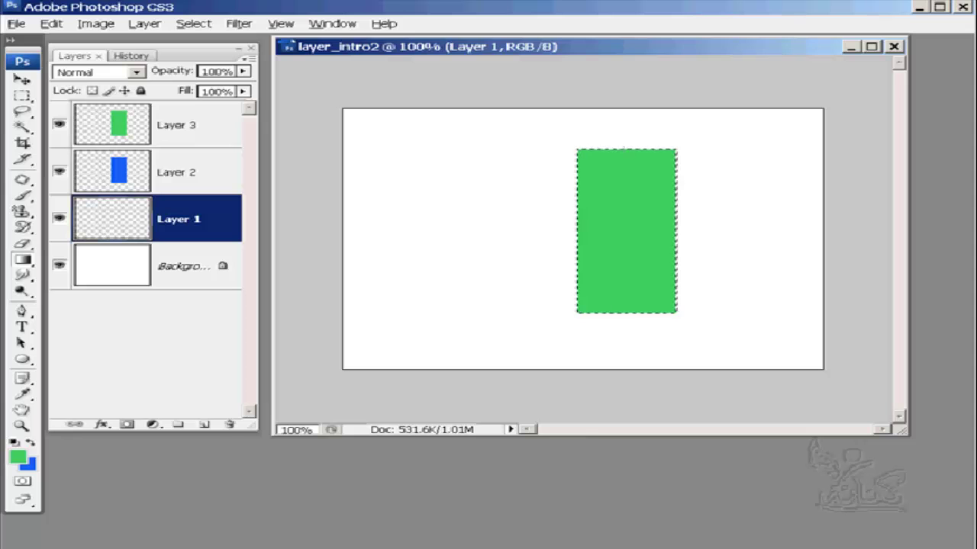
{"action": "left_click_drag", "start_coordinate": [625, 147], "coordinate": [625, 324]}
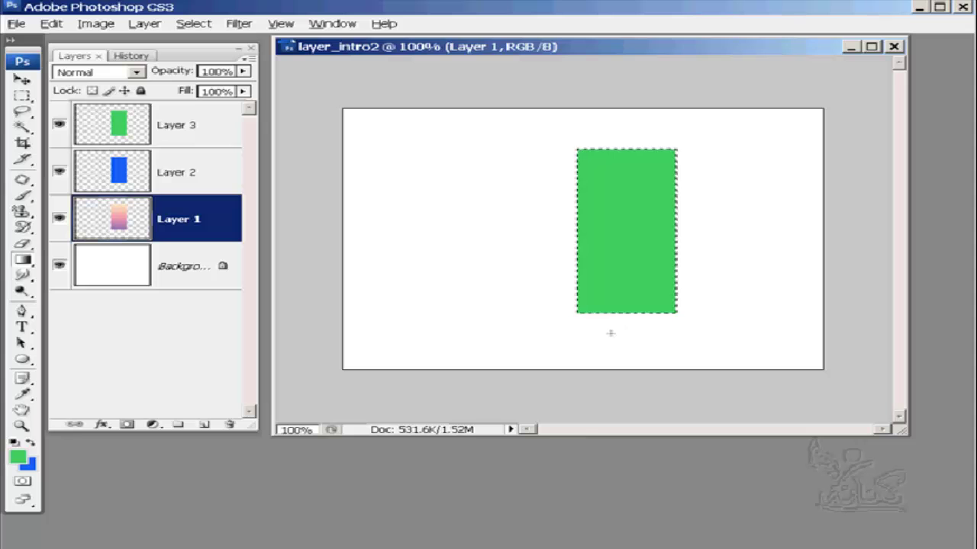
{"action": "key", "text": "ctrl+d"}
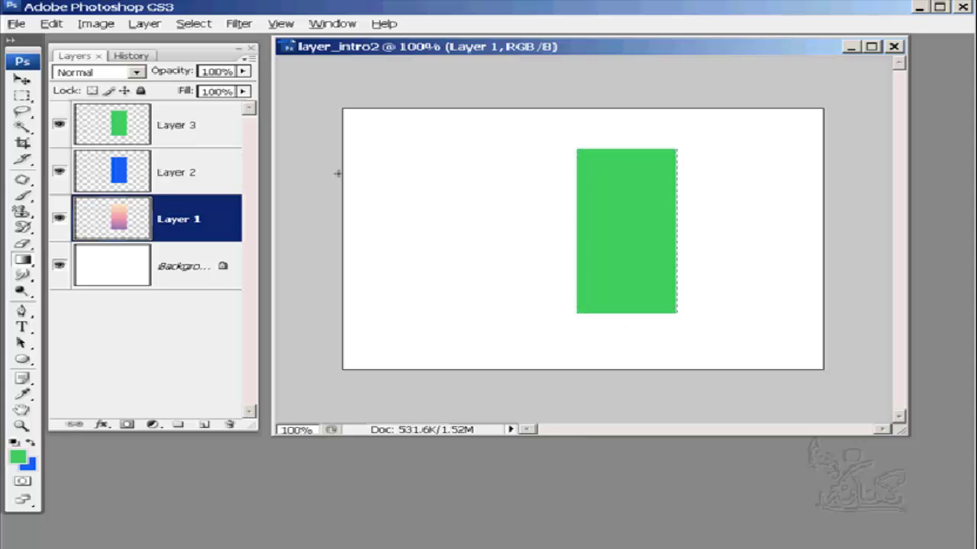
Step: With the Move Tool, shift the gradient rectangle left of the green one and the blue rectangle right of it
{"action": "left_click", "coordinate": [21, 81]}
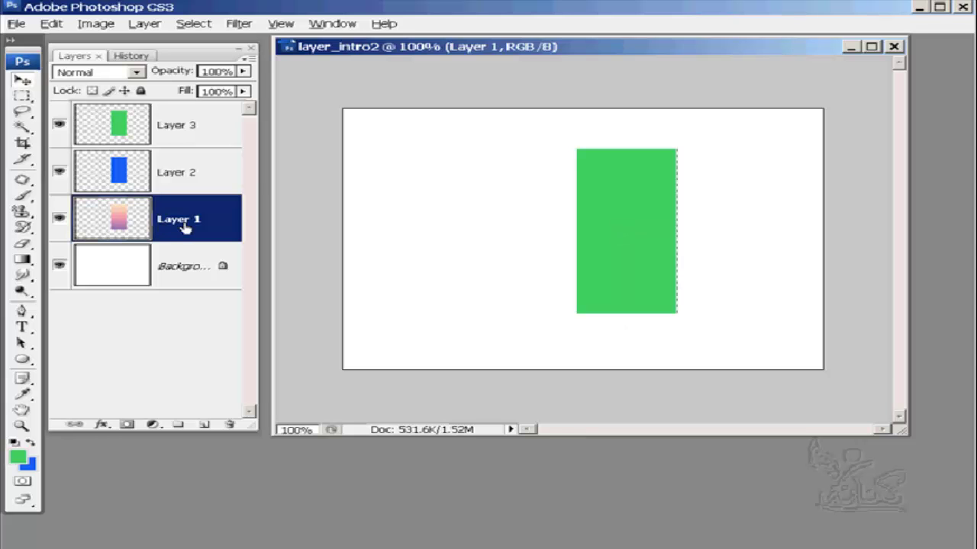
{"action": "mouse_move", "coordinate": [653, 239]}
{"action": "left_mouse_down"}
{"action": "mouse_move", "coordinate": [398, 231]}
{"action": "mouse_move", "coordinate": [515, 234]}
{"action": "left_mouse_up"}
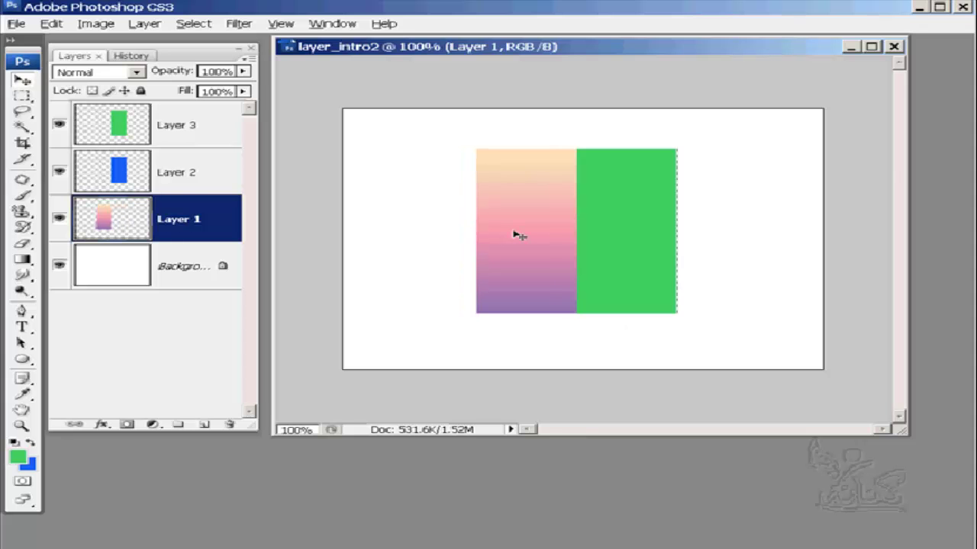
{"action": "left_click", "coordinate": [187, 179]}
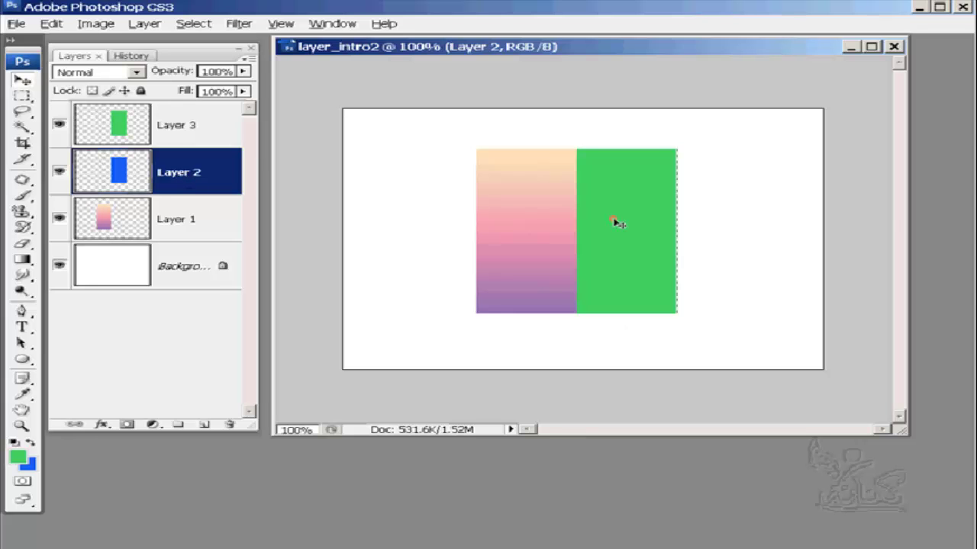
{"action": "left_click_drag", "start_coordinate": [618, 223], "coordinate": [719, 225]}
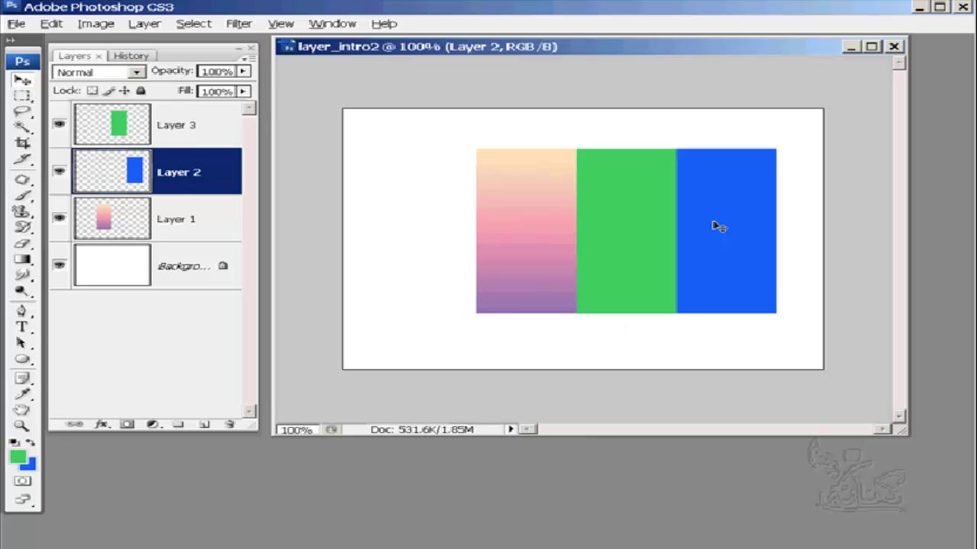
{"action": "right_click", "coordinate": [504, 208]}
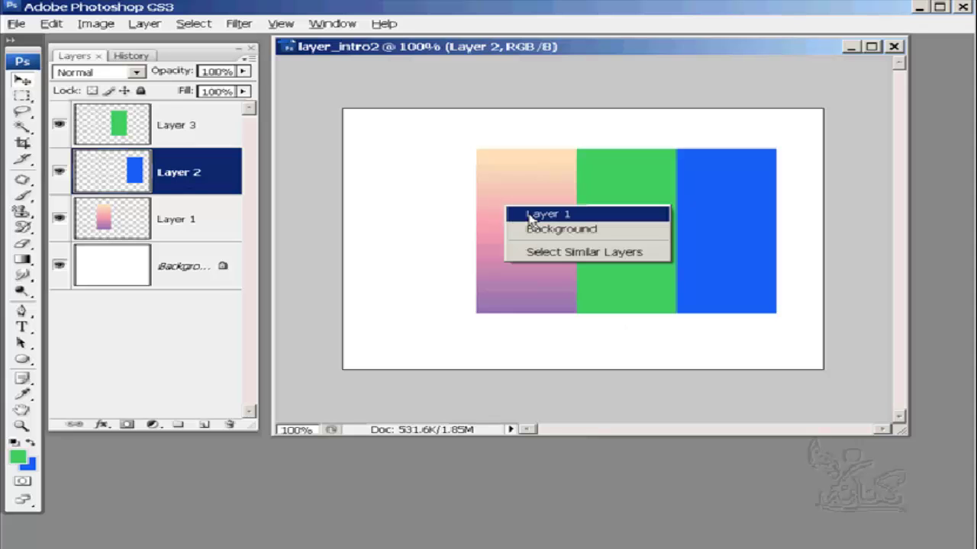
{"action": "left_click", "coordinate": [532, 216]}
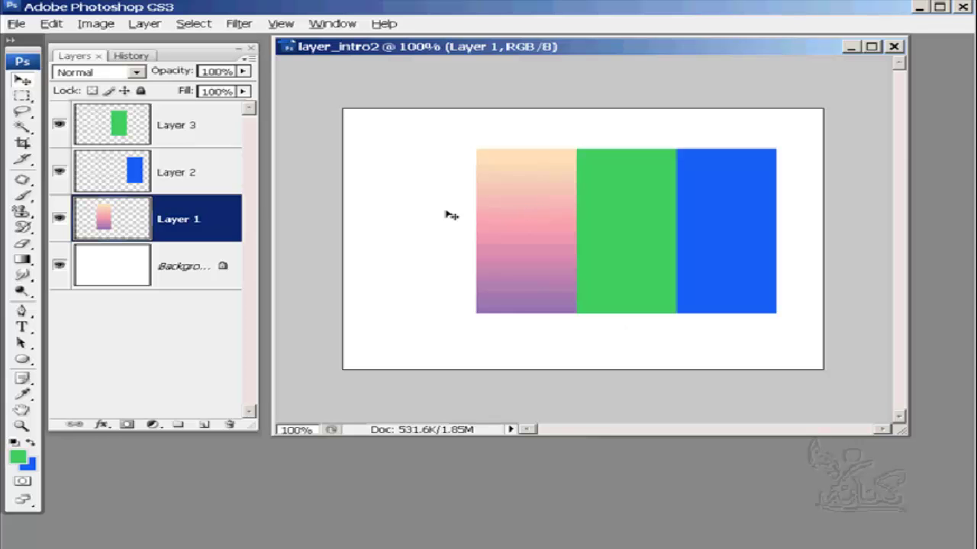
{"action": "right_click", "coordinate": [713, 220]}
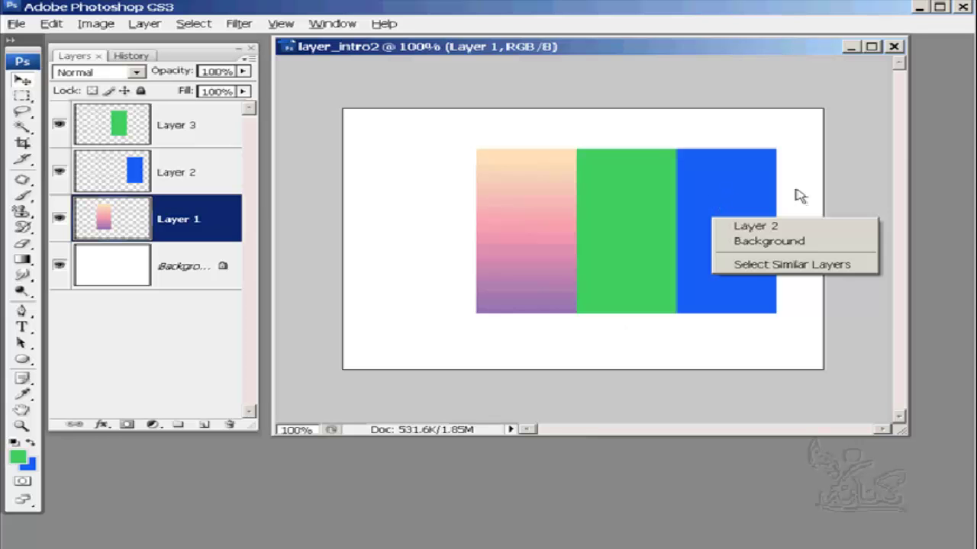
{"action": "left_click", "coordinate": [756, 227]}
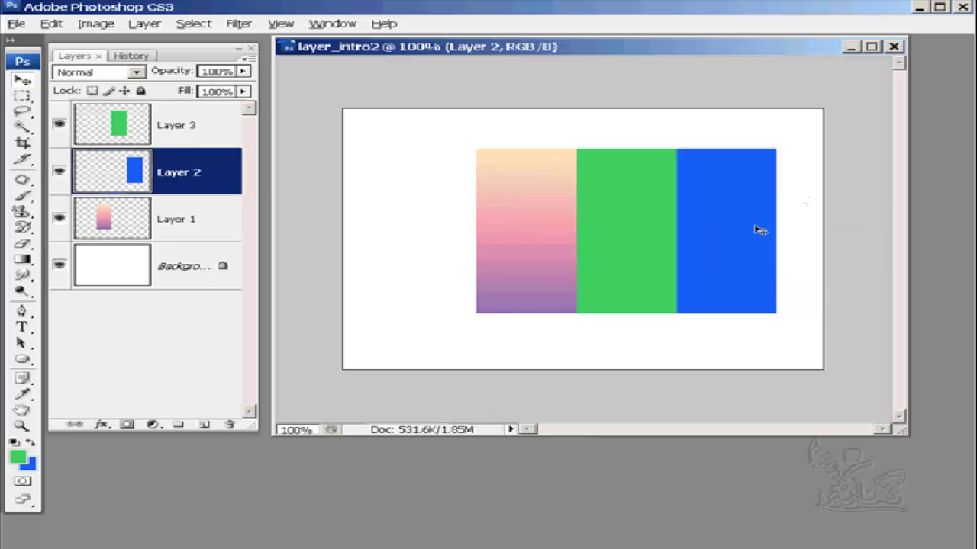
{"action": "right_click", "coordinate": [608, 217]}
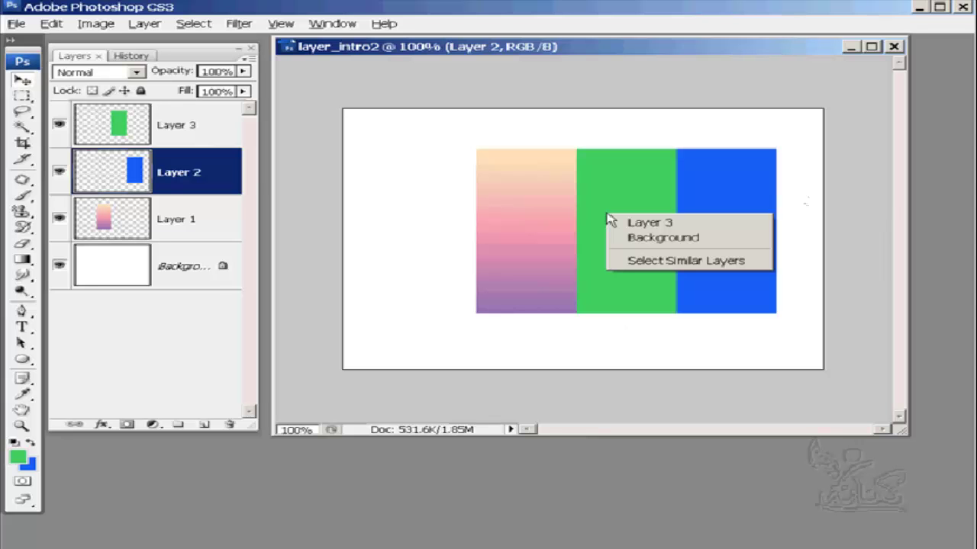
{"action": "left_click", "coordinate": [415, 188]}
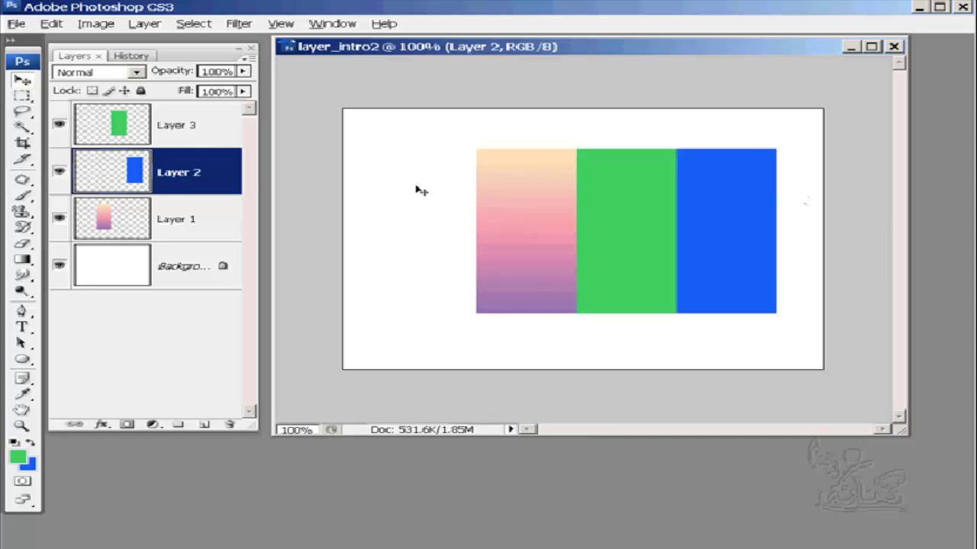
Step: Revert the history to the Deselect state, undoing both moves, and bring back the Layers list
{"action": "left_click", "coordinate": [142, 60]}
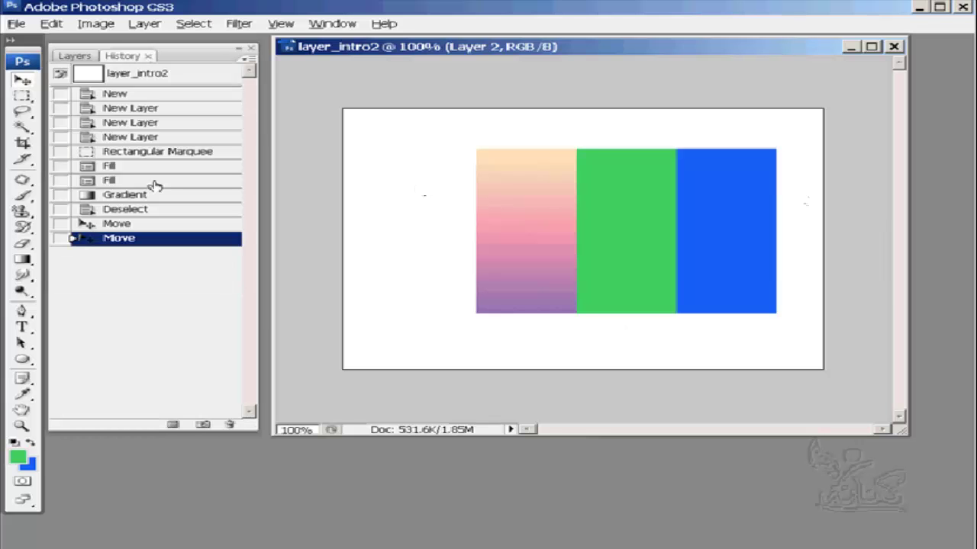
{"action": "left_click", "coordinate": [125, 210]}
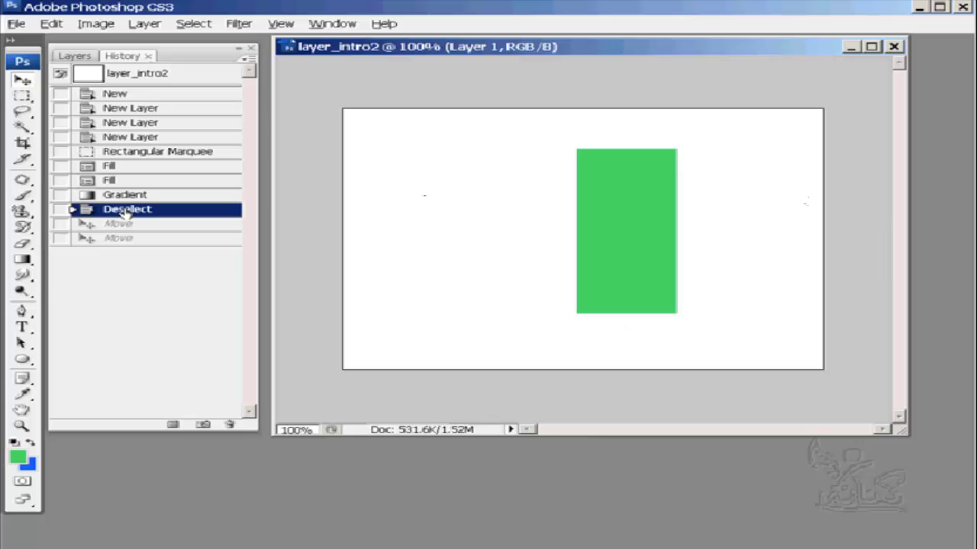
{"action": "left_click", "coordinate": [74, 57]}
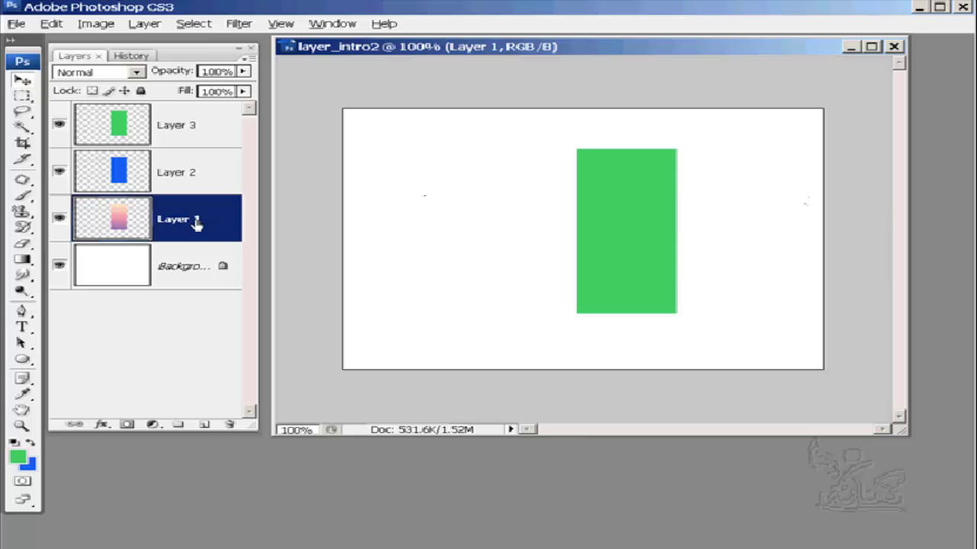
{"action": "right_click", "coordinate": [610, 172]}
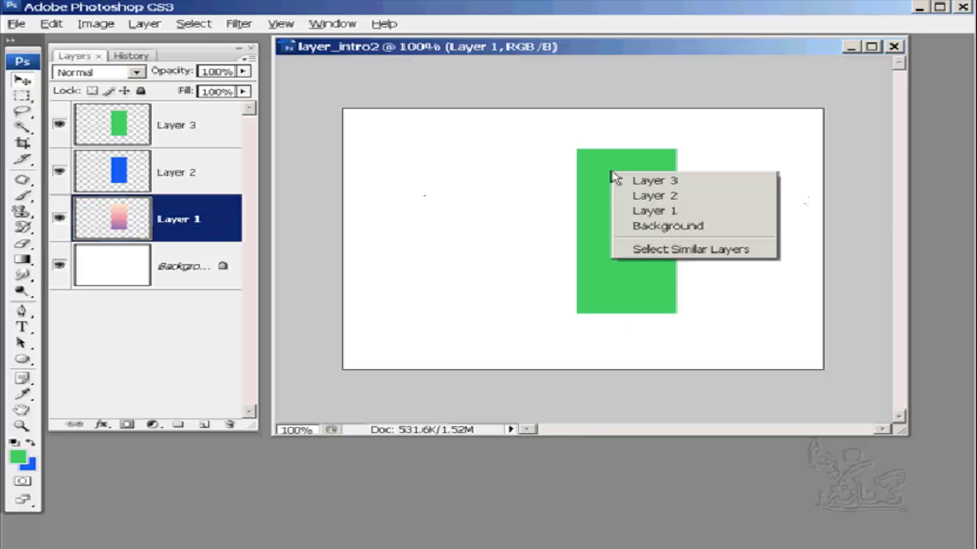
{"action": "left_click", "coordinate": [686, 225]}
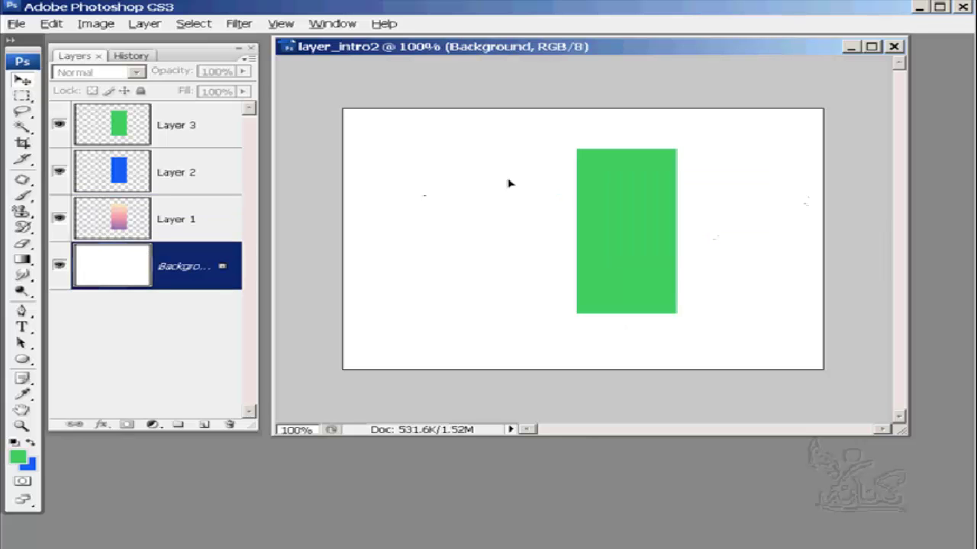
{"action": "left_click", "coordinate": [423, 189]}
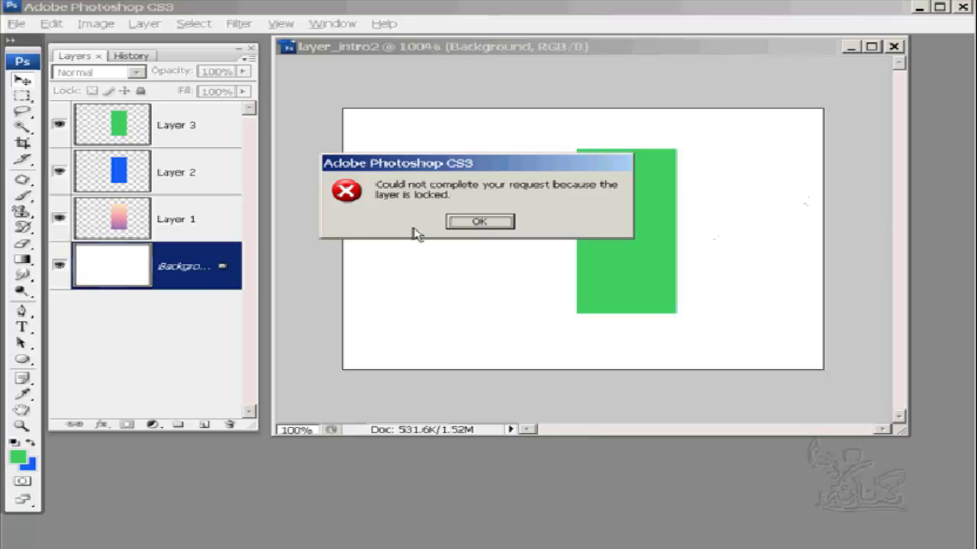
{"action": "left_click", "coordinate": [498, 225]}
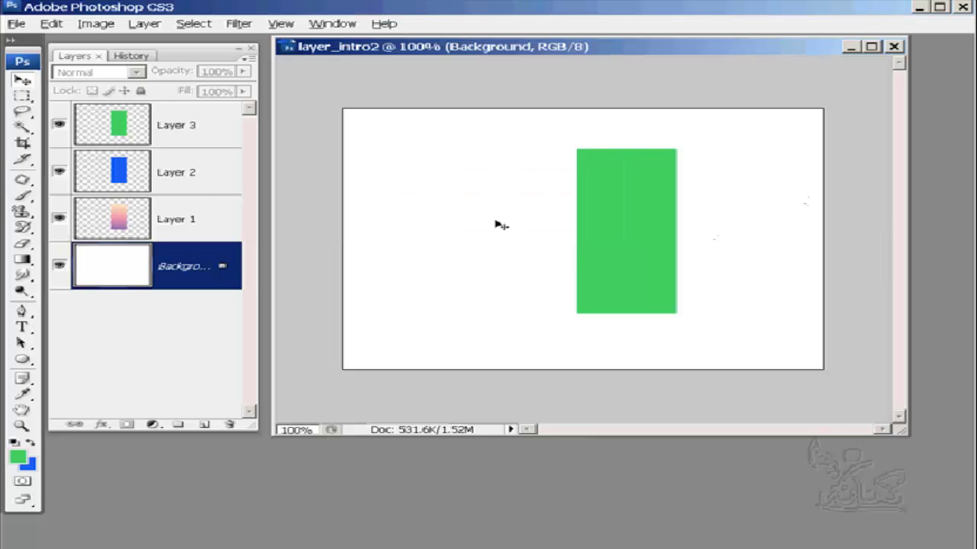
Step: Move Layer 3's green rectangle left and Layer 1's gradient rectangle right of the blue one
{"action": "right_click", "coordinate": [616, 182]}
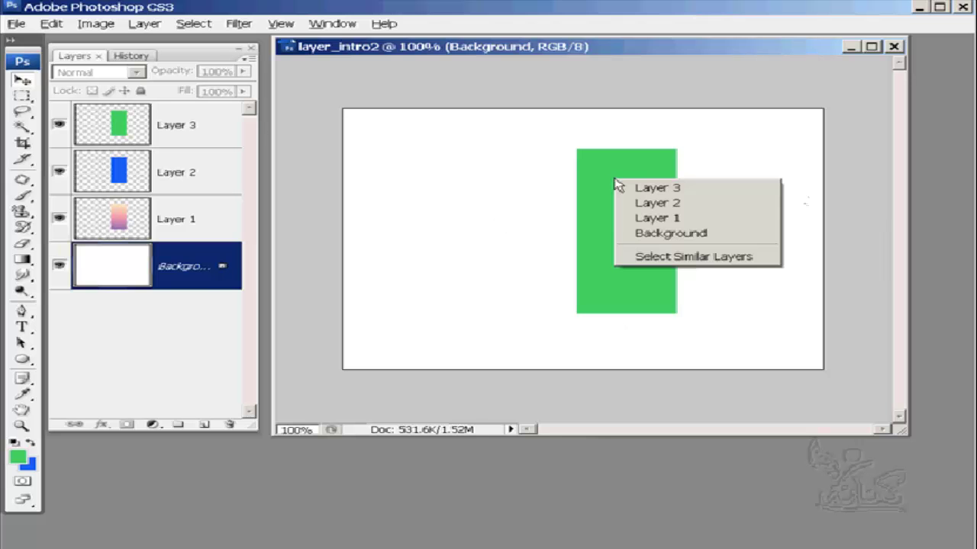
{"action": "left_click", "coordinate": [641, 186]}
{"action": "left_click_drag", "start_coordinate": [641, 187], "coordinate": [537, 187]}
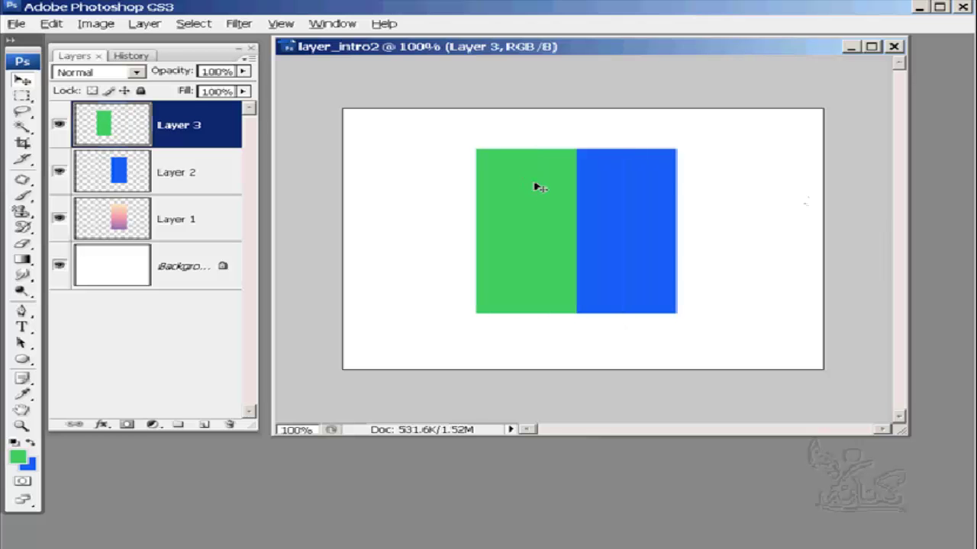
{"action": "right_click", "coordinate": [624, 189]}
{"action": "left_click", "coordinate": [669, 208]}
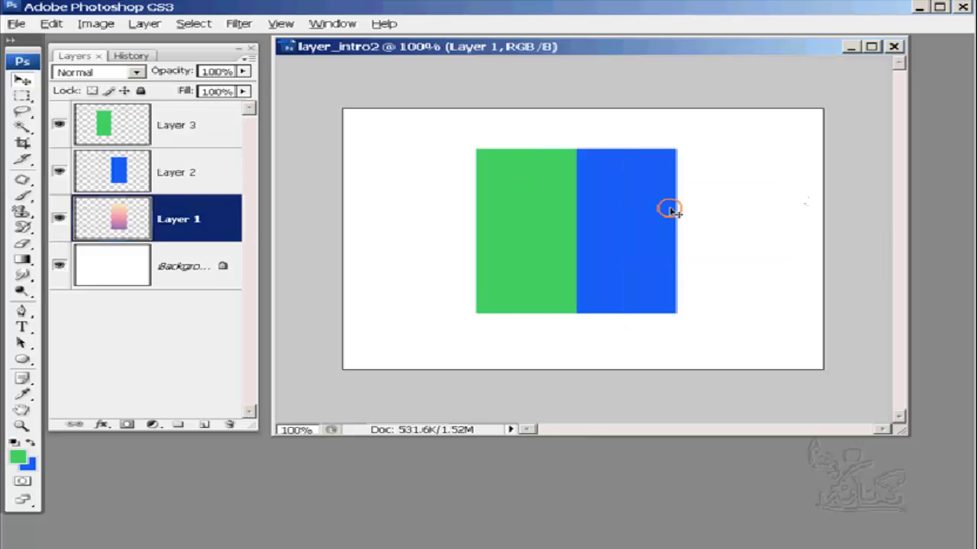
{"action": "left_click_drag", "start_coordinate": [625, 210], "coordinate": [724, 205]}
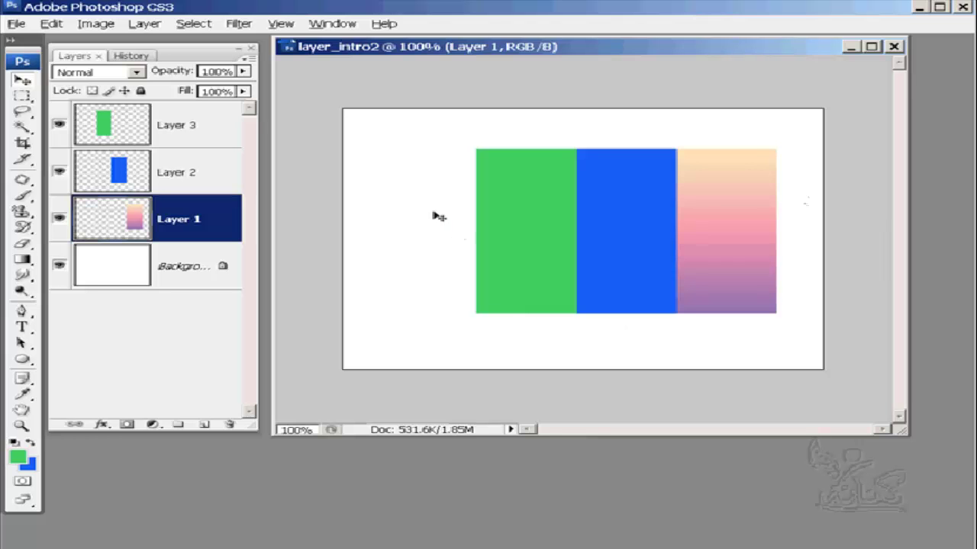
Step: Make Layer 3 active and use Select Similar Layers to select Layers 1, 2 and 3 together
{"action": "right_click", "coordinate": [448, 194]}
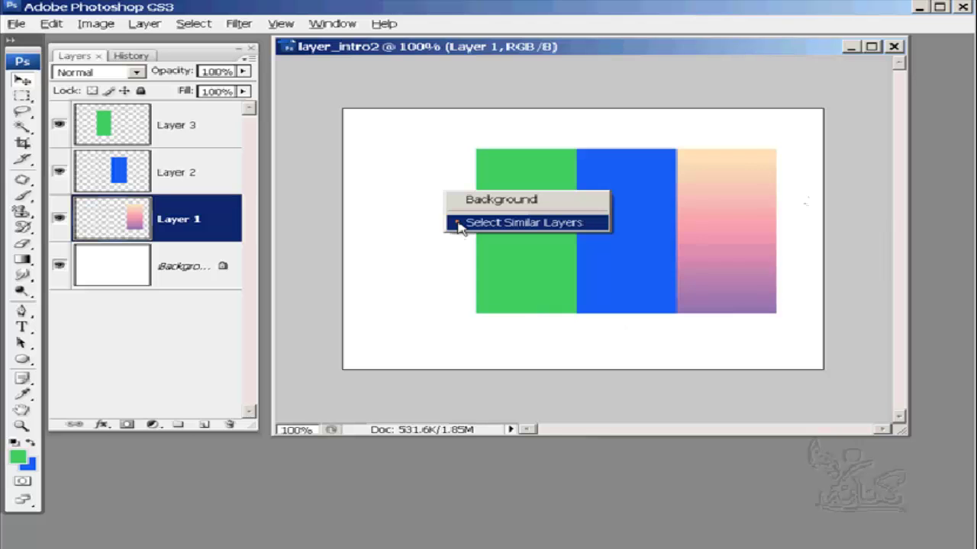
{"action": "left_click", "coordinate": [496, 199]}
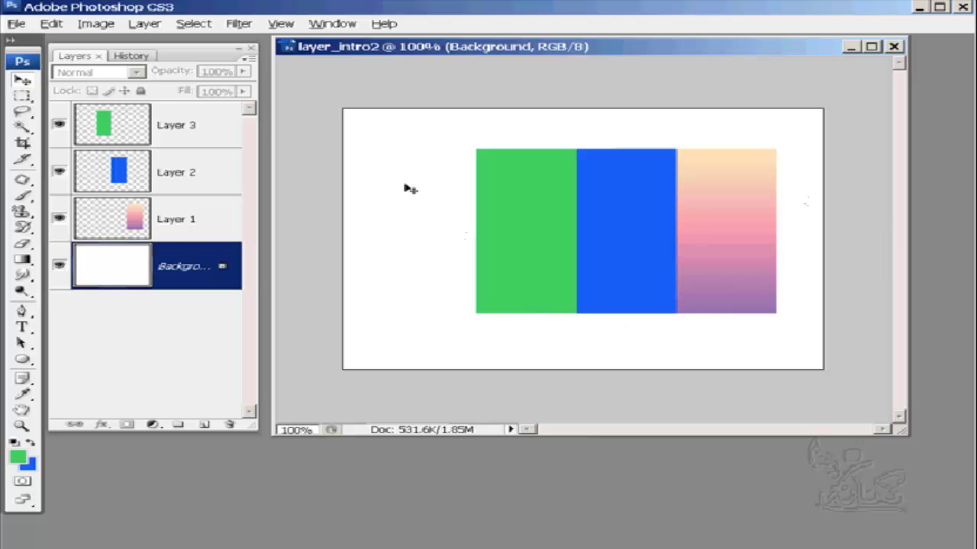
{"action": "left_click", "coordinate": [118, 128]}
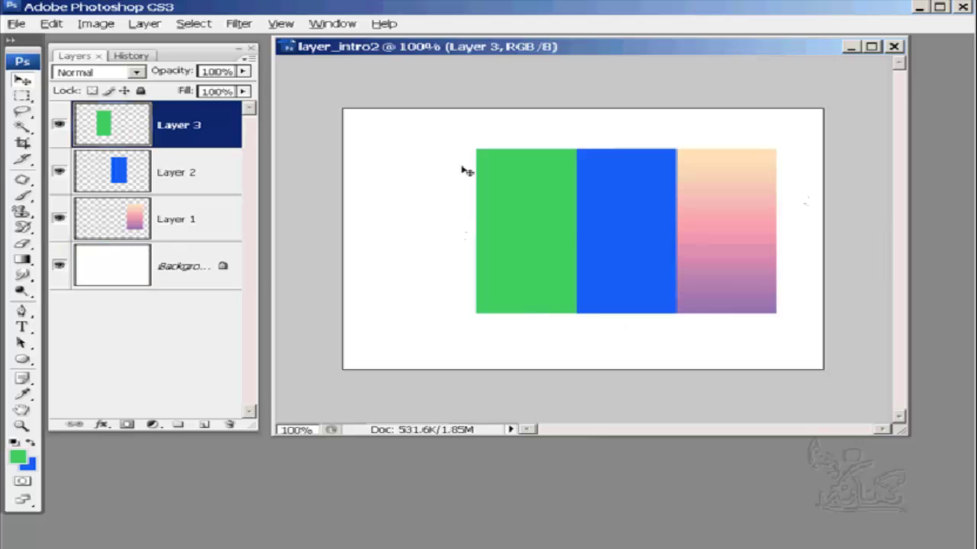
{"action": "right_click", "coordinate": [510, 180]}
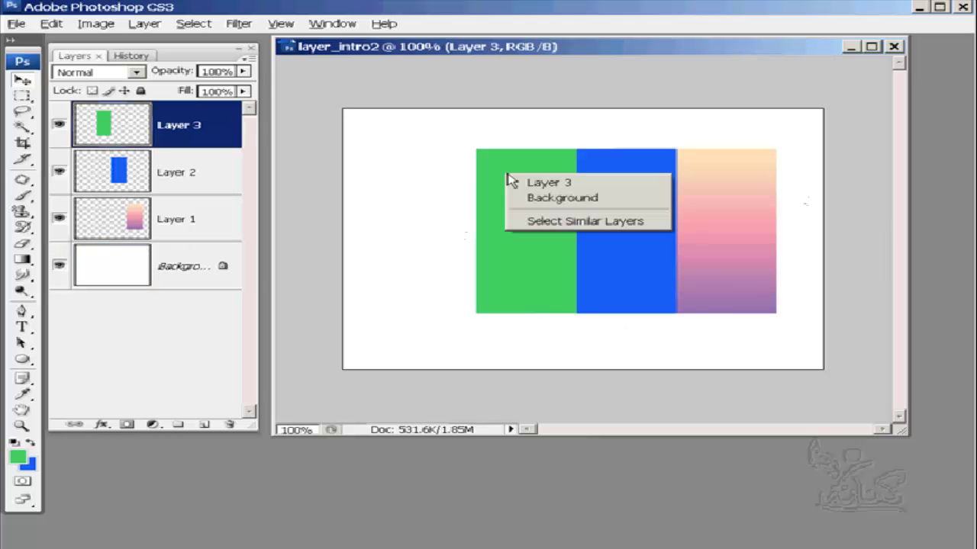
{"action": "left_click", "coordinate": [562, 222]}
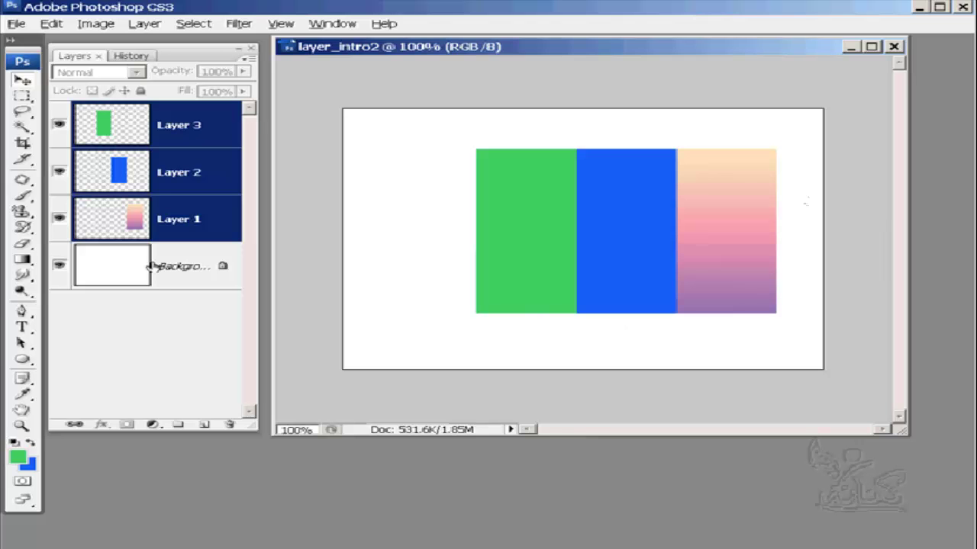
Step: Select the white Background layer alone and delete it with the trash button
{"action": "left_click", "coordinate": [181, 265]}
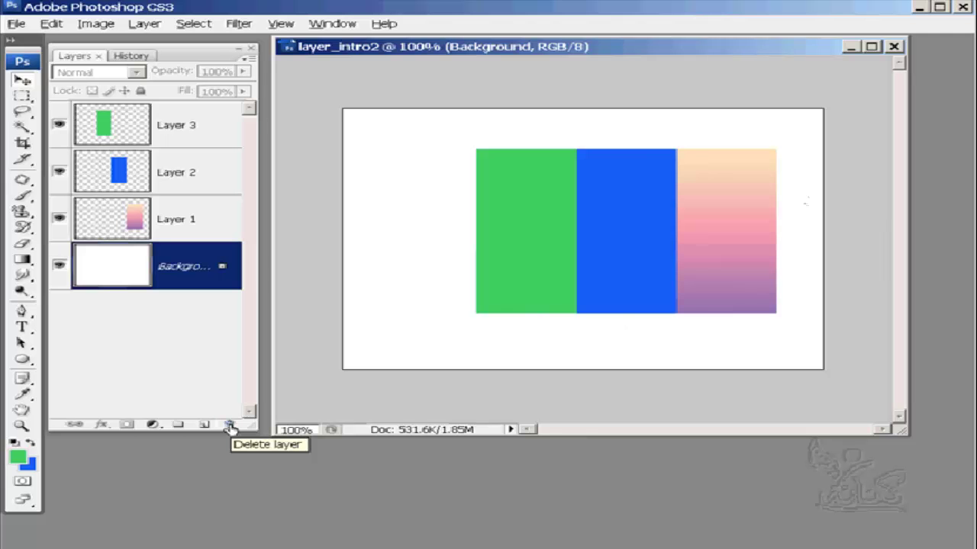
{"action": "left_click", "coordinate": [229, 429]}
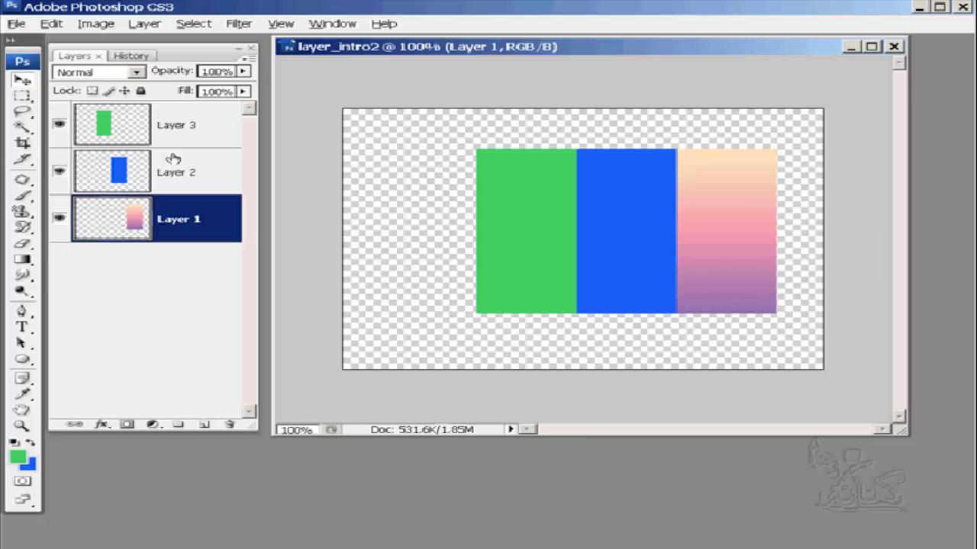
Step: Drag the layer rows until the stack reads Layer 2, Layer 1, Layer 3 from top to bottom
{"action": "left_click_drag", "start_coordinate": [173, 158], "coordinate": [177, 269]}
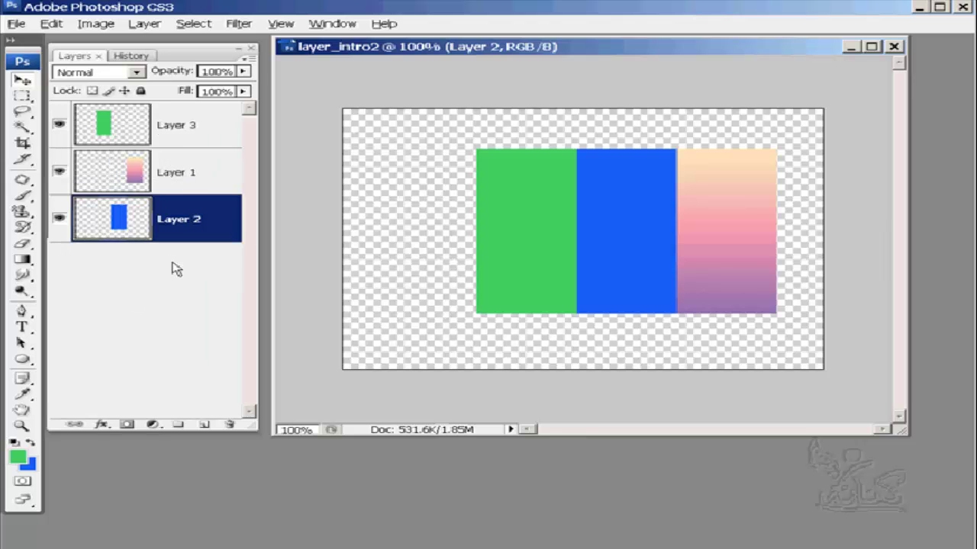
{"action": "left_click_drag", "start_coordinate": [193, 127], "coordinate": [198, 273]}
{"action": "left_click", "coordinate": [208, 128]}
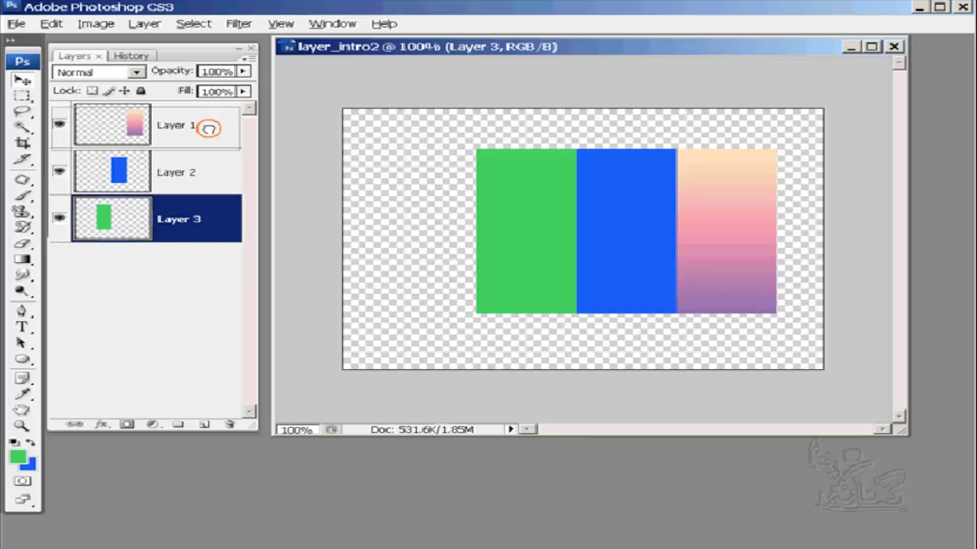
{"action": "left_click_drag", "start_coordinate": [209, 128], "coordinate": [208, 270]}
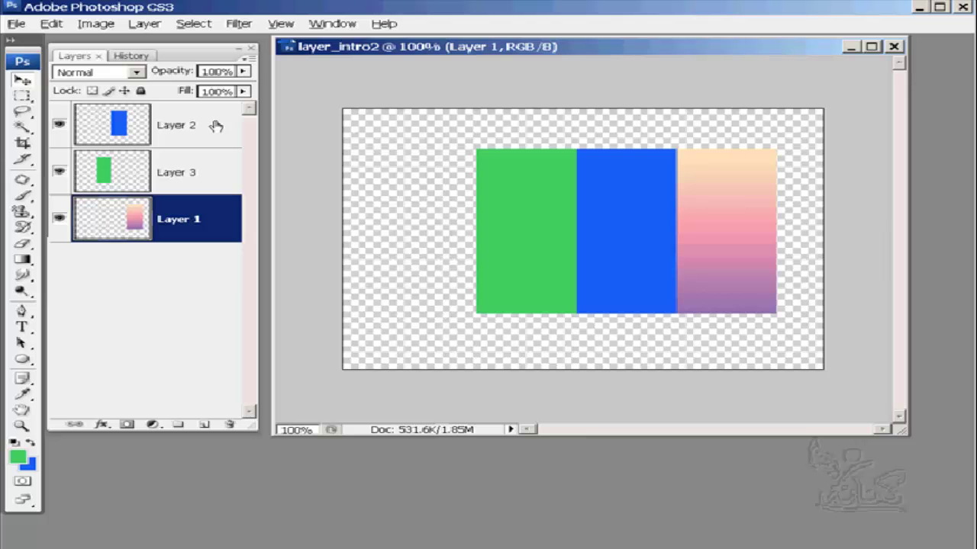
{"action": "left_click_drag", "start_coordinate": [216, 126], "coordinate": [224, 277]}
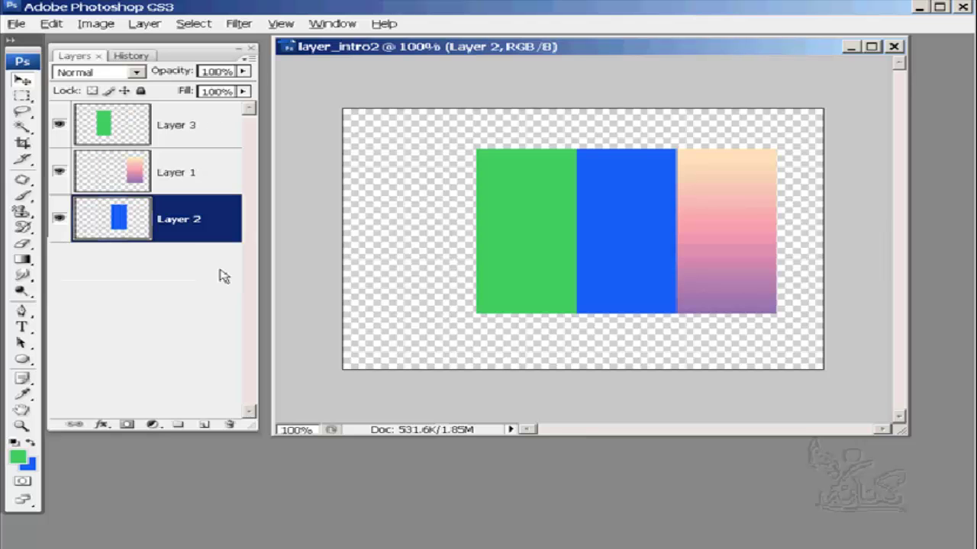
{"action": "left_click_drag", "start_coordinate": [222, 164], "coordinate": [228, 273]}
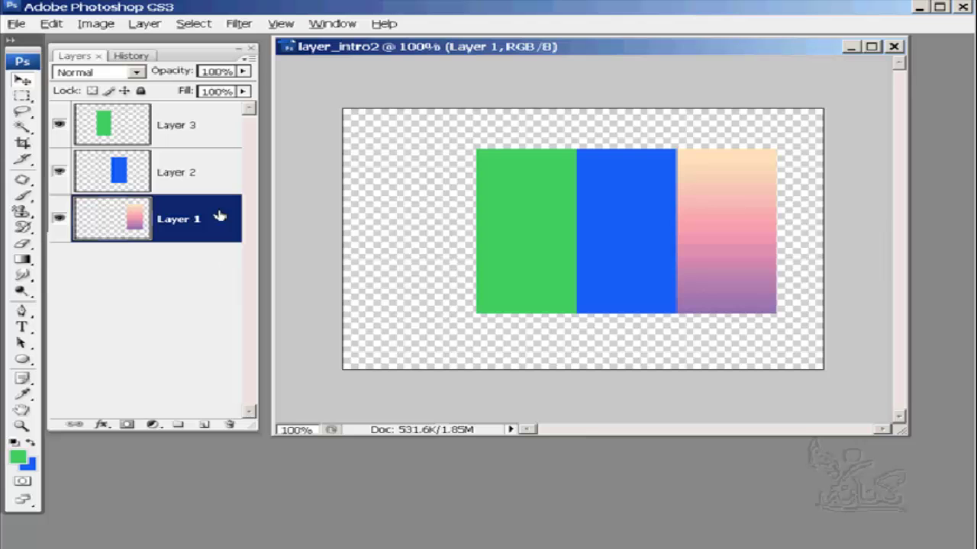
{"action": "left_click_drag", "start_coordinate": [206, 125], "coordinate": [213, 272]}
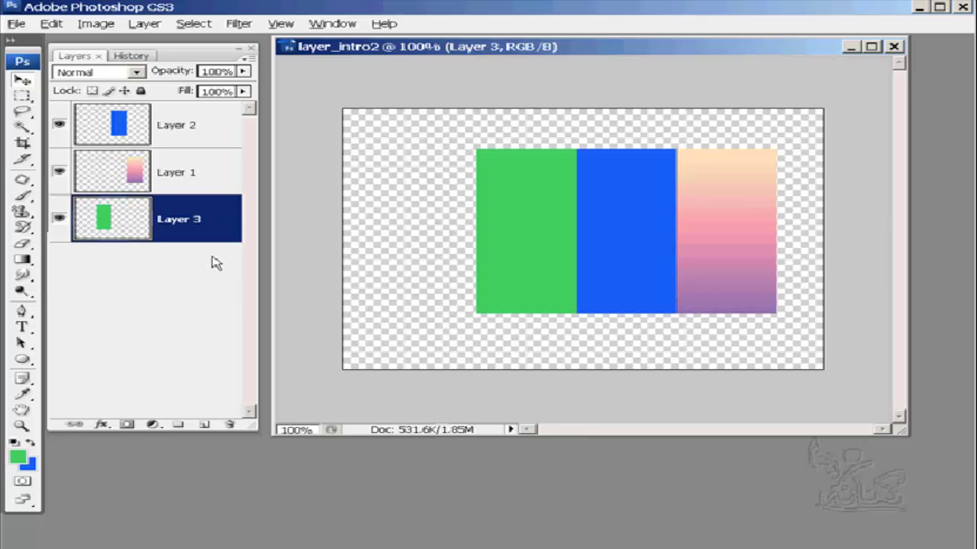